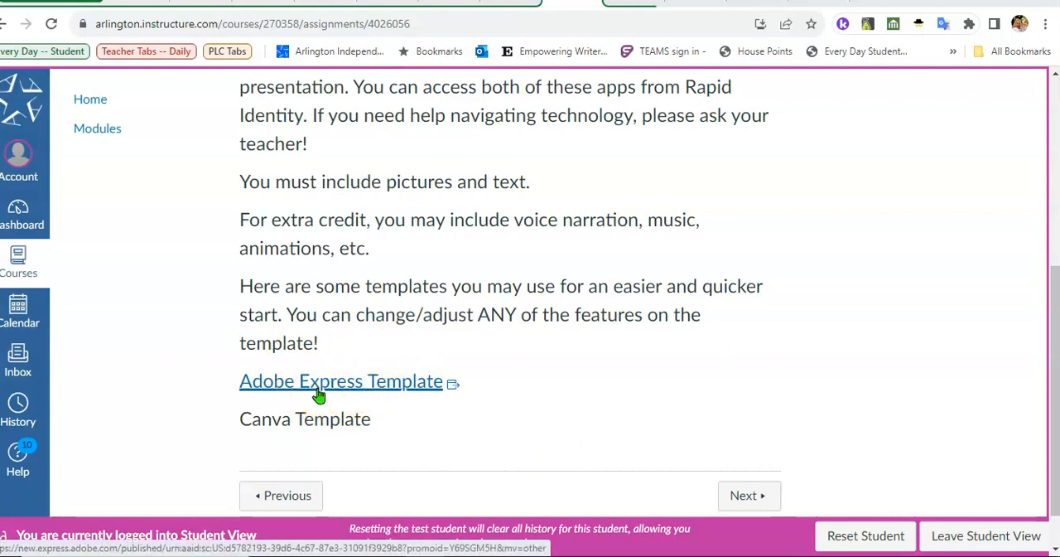
# - Open the Adobe Express Template from the assignment page, preview its video and remix the design into an editable copy
pyautogui.click(319, 396)
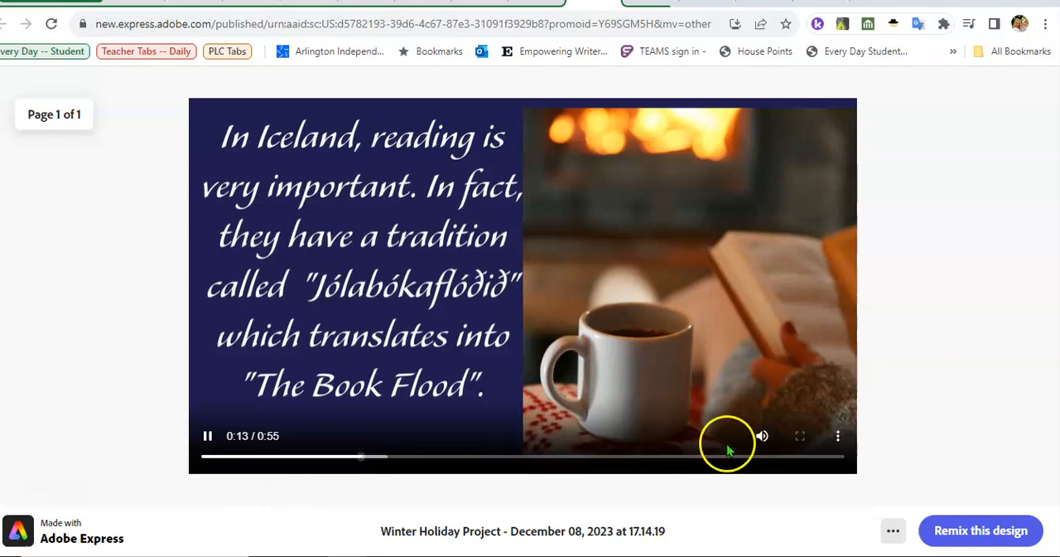
pyautogui.click(762, 436)
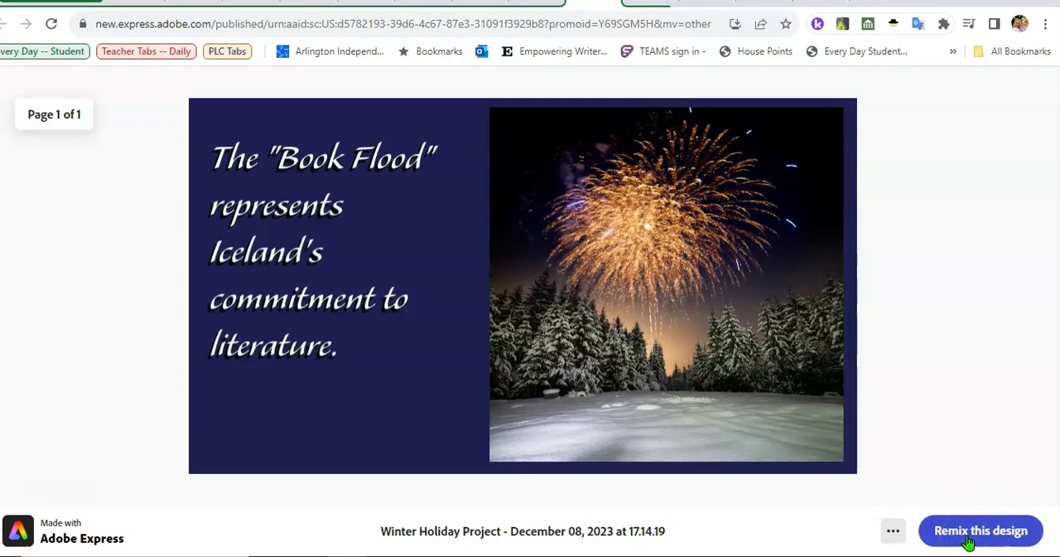
pyautogui.click(967, 539)
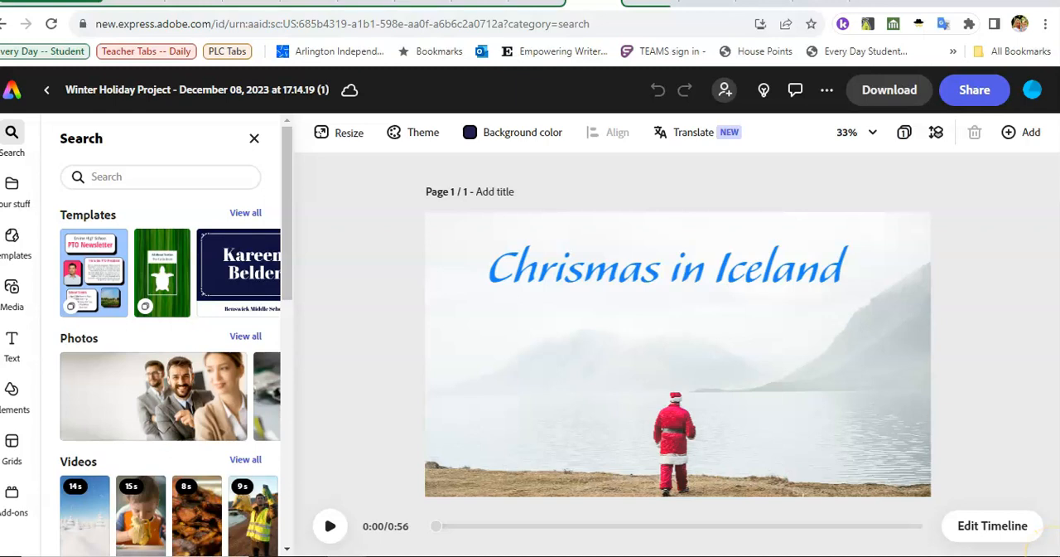
# - Expand the scene timeline and delete the upper of the two audio tracks beneath the scenes
pyautogui.click(980, 532)
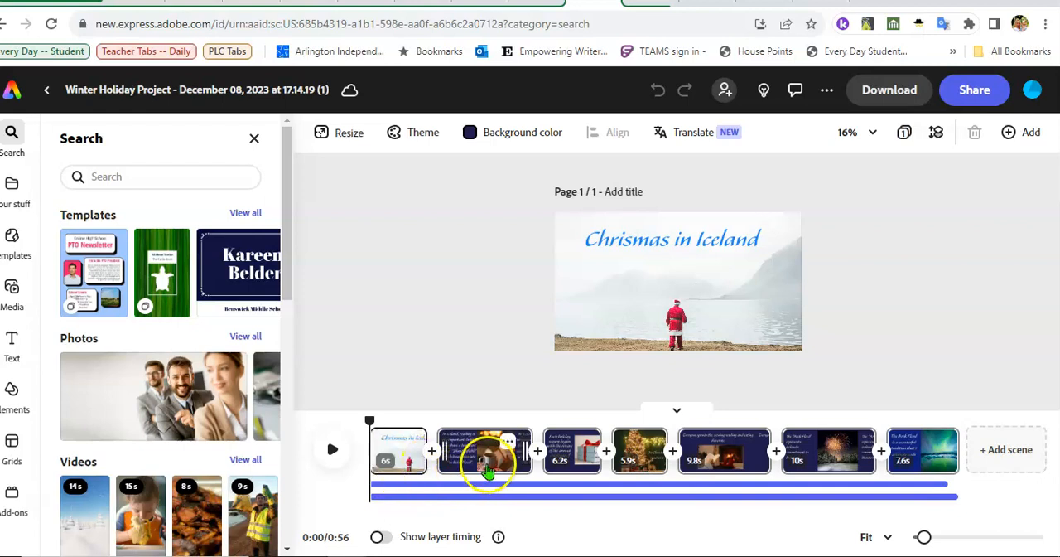
pyautogui.click(470, 468)
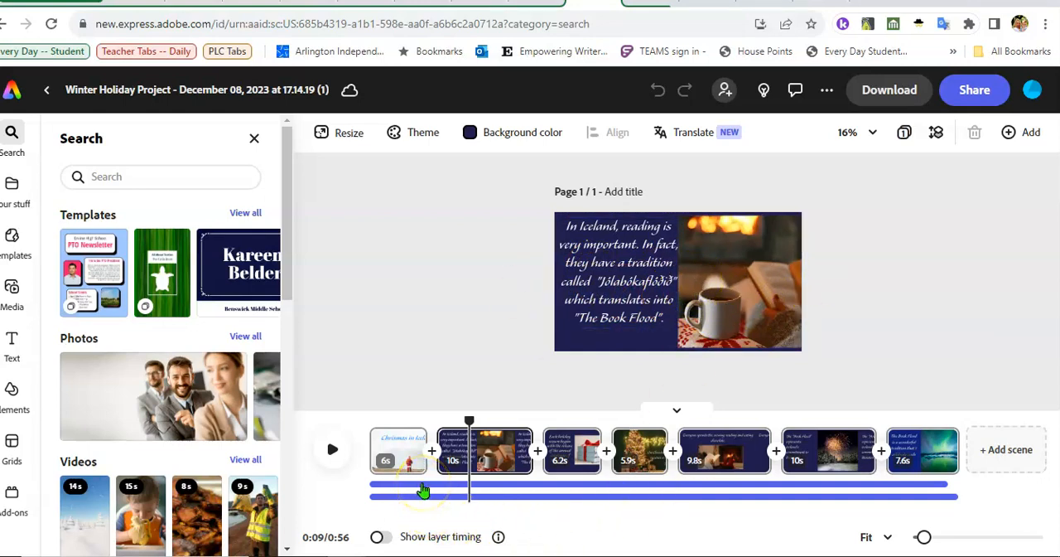
pyautogui.click(422, 491)
pyautogui.click(464, 472)
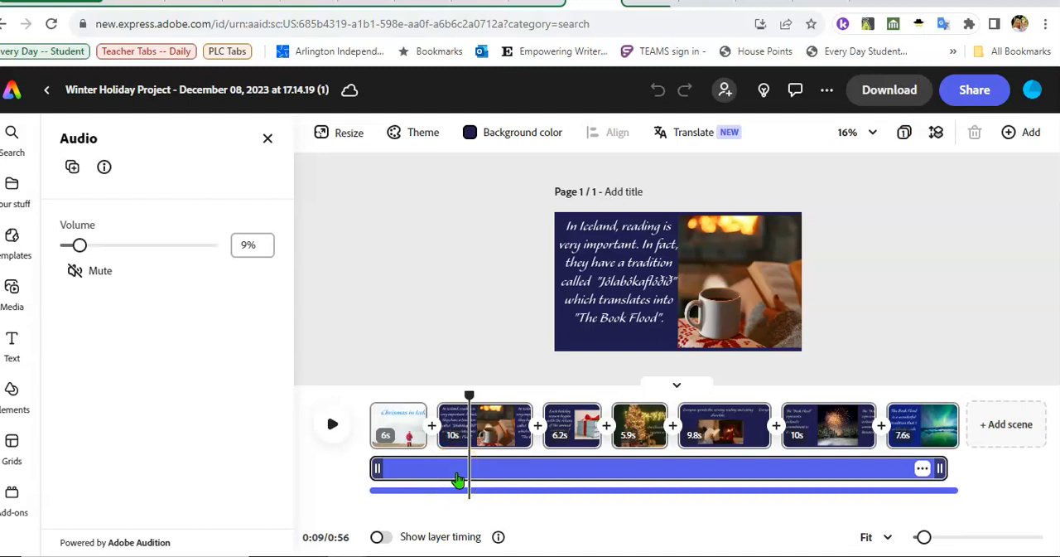
pyautogui.click(748, 488)
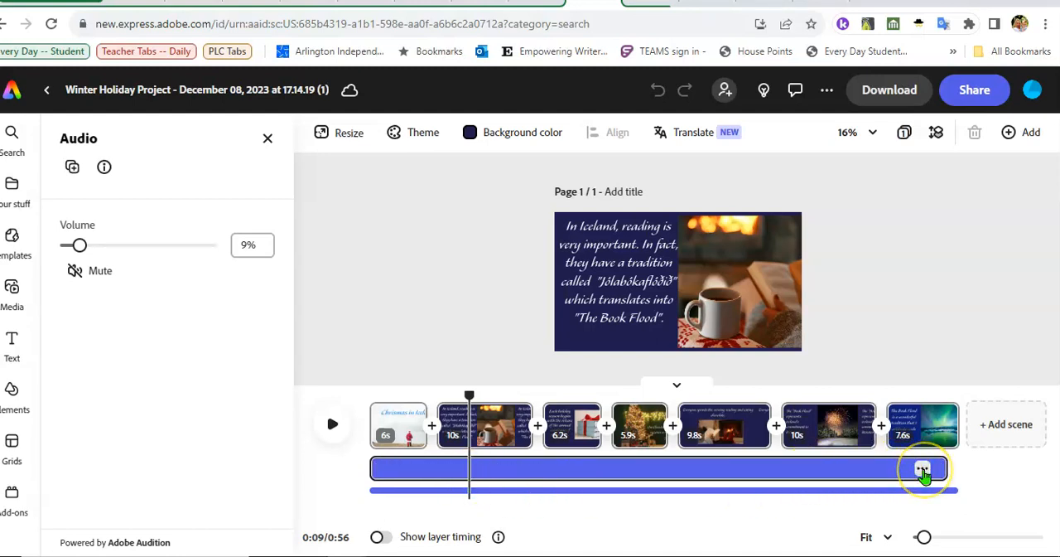
pyautogui.click(923, 470)
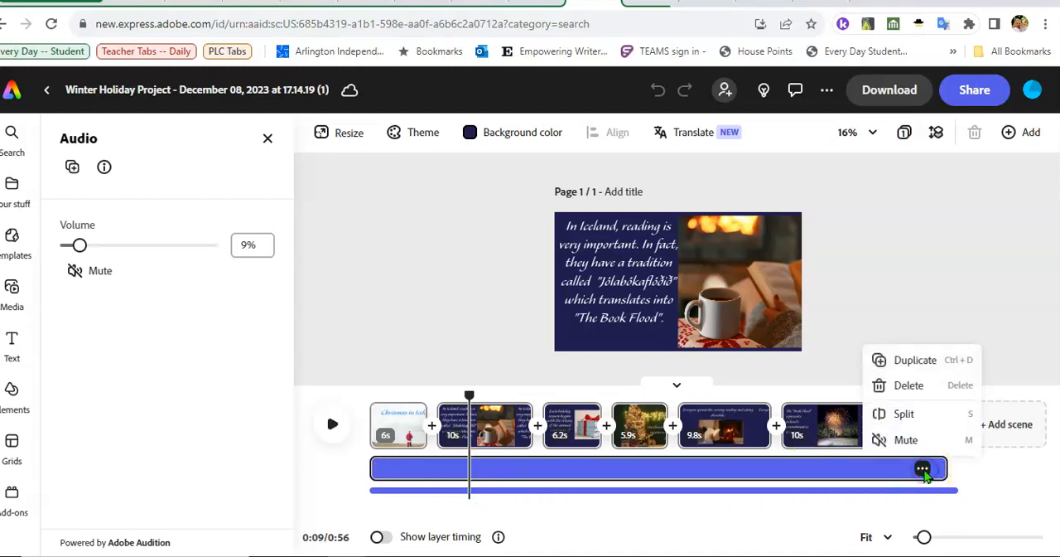
pyautogui.click(902, 398)
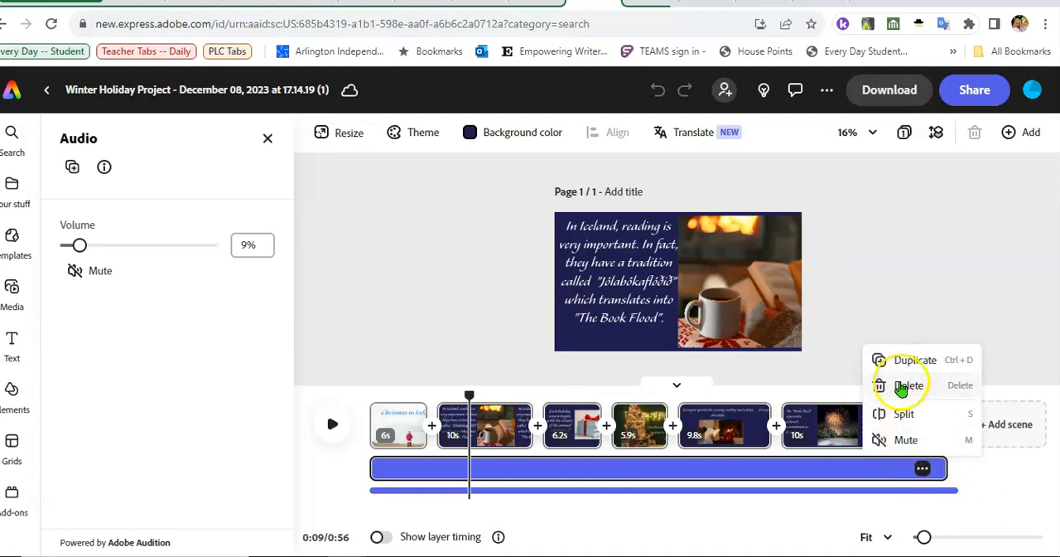
pyautogui.click(901, 386)
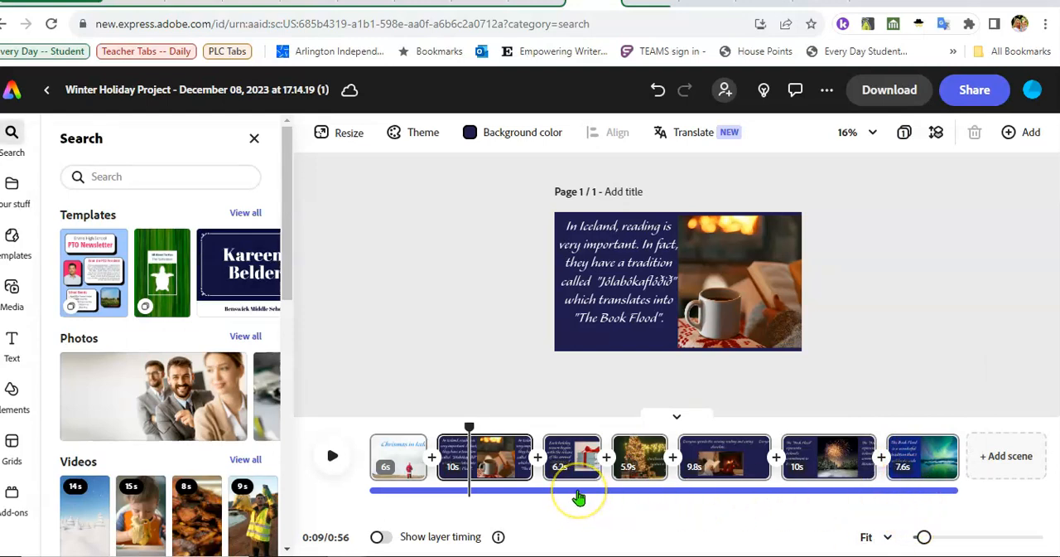
# - Delete the remaining voiceover track from the timeline
pyautogui.click(579, 496)
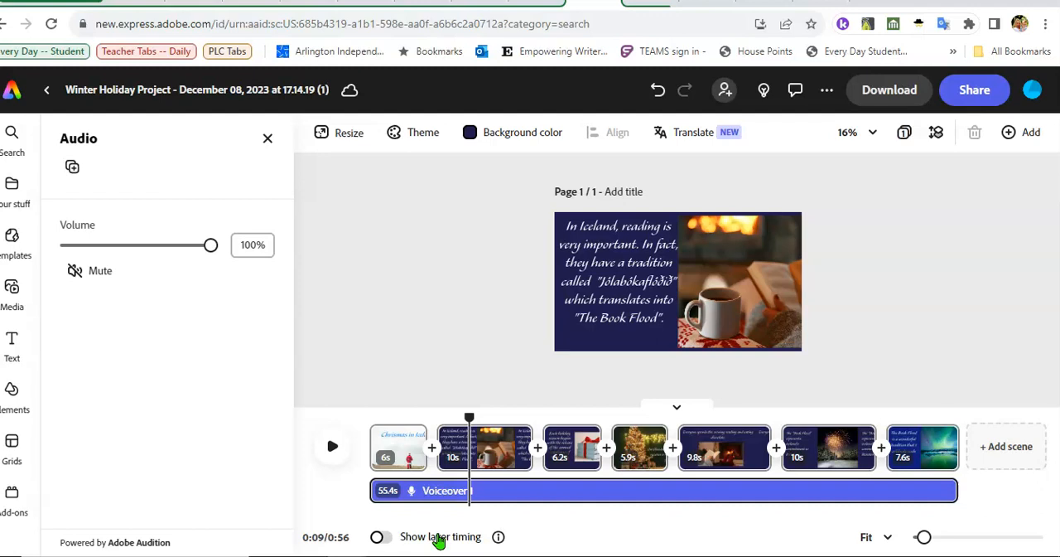
pyautogui.click(933, 492)
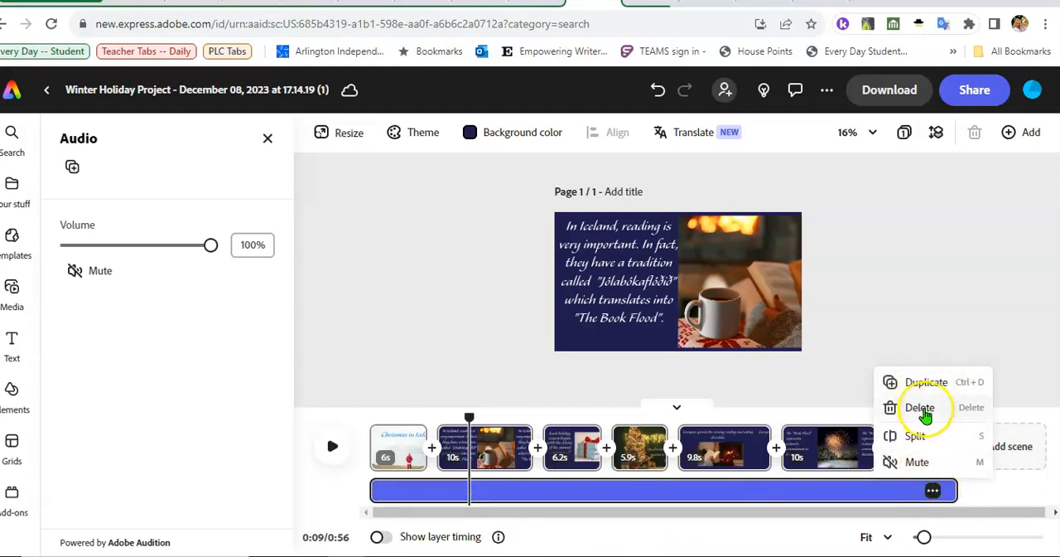
pyautogui.click(939, 437)
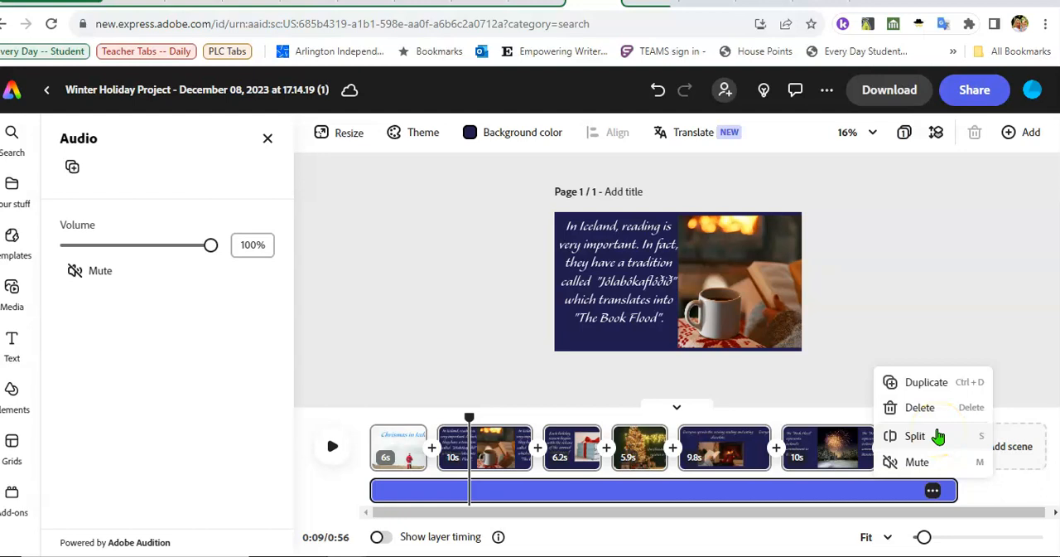
pyautogui.click(932, 422)
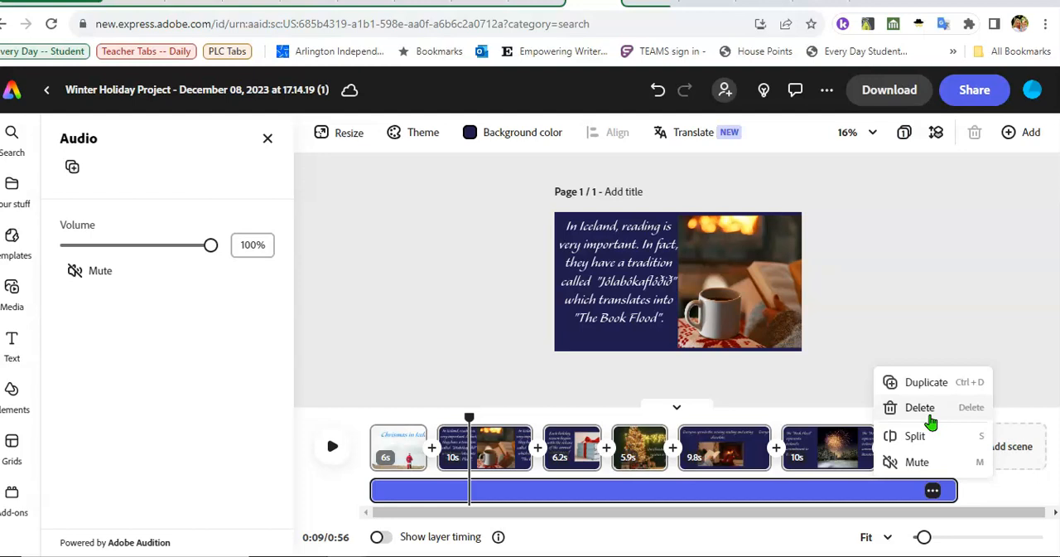
pyautogui.click(929, 417)
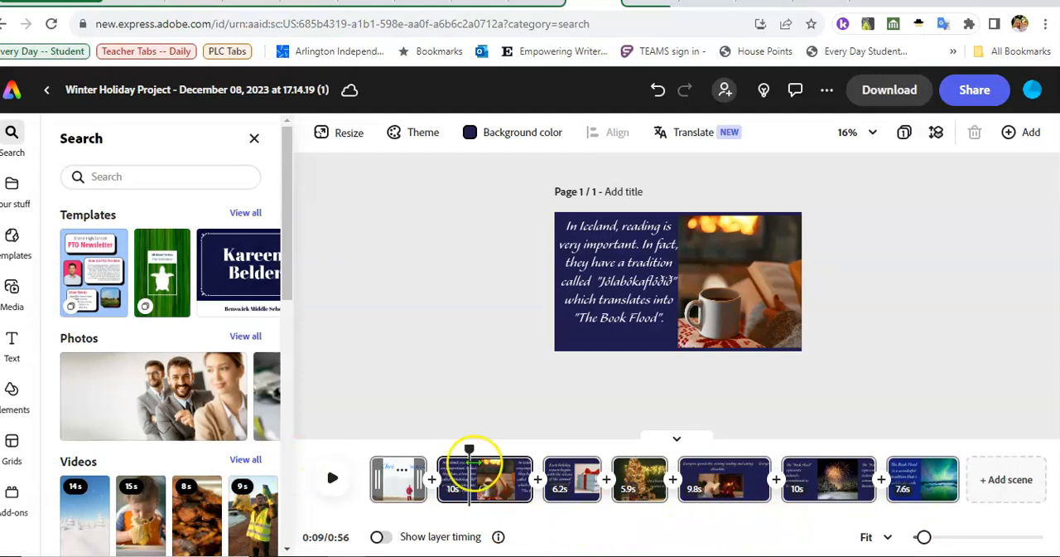
# - Correct the misspelled title on the first scene to "Christmas in Iceland"
pyautogui.click(398, 478)
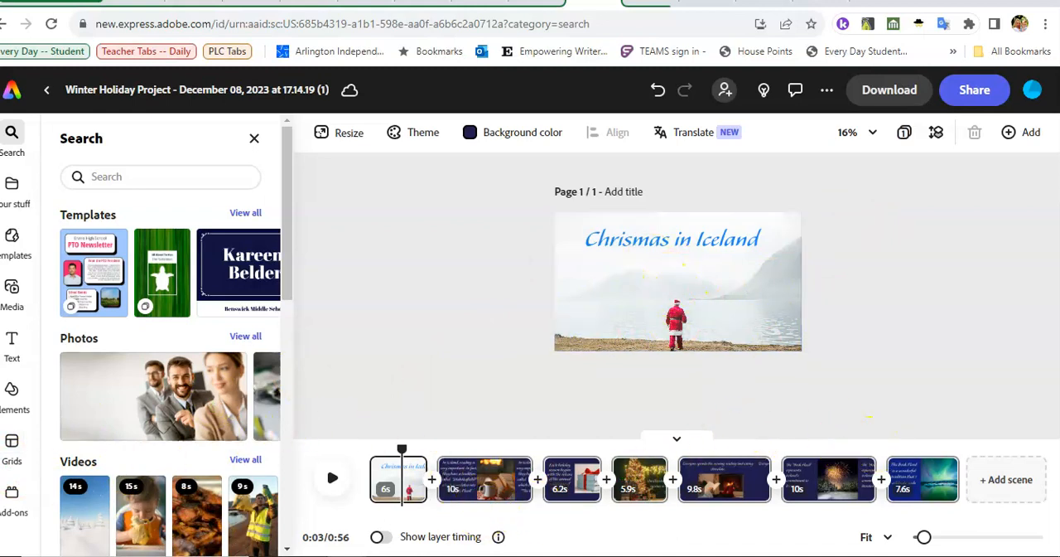
pyautogui.click(956, 361)
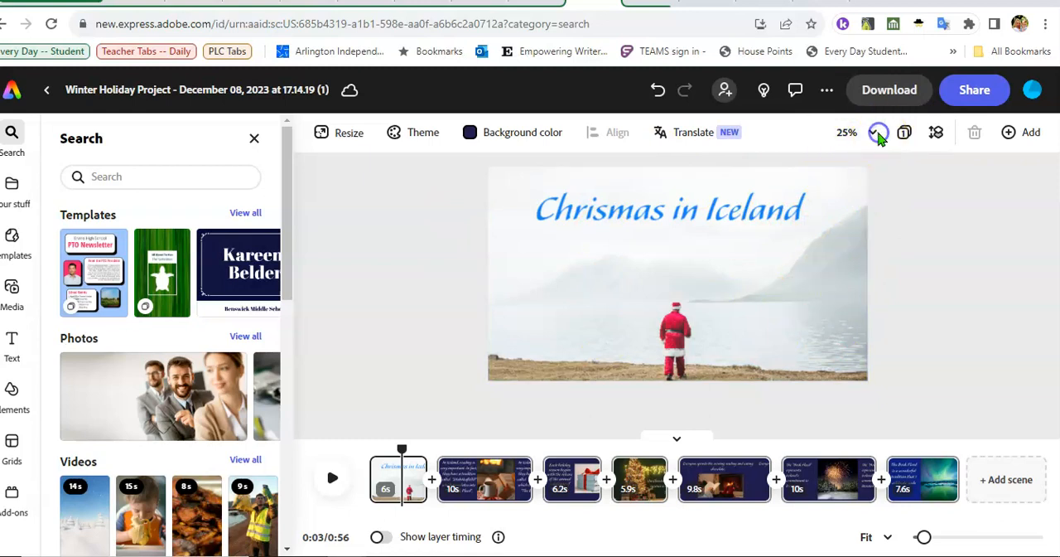
pyautogui.click(878, 135)
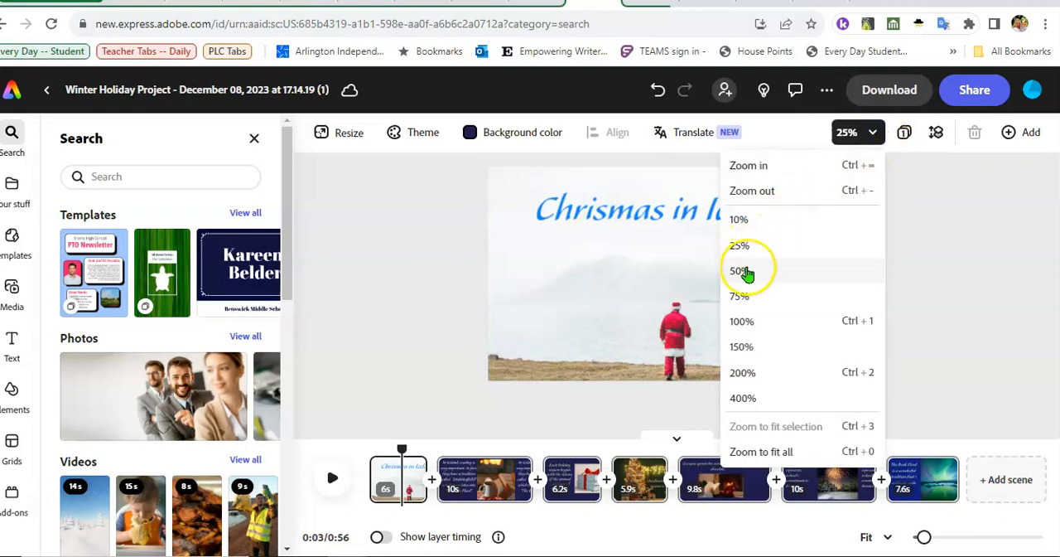
pyautogui.click(745, 271)
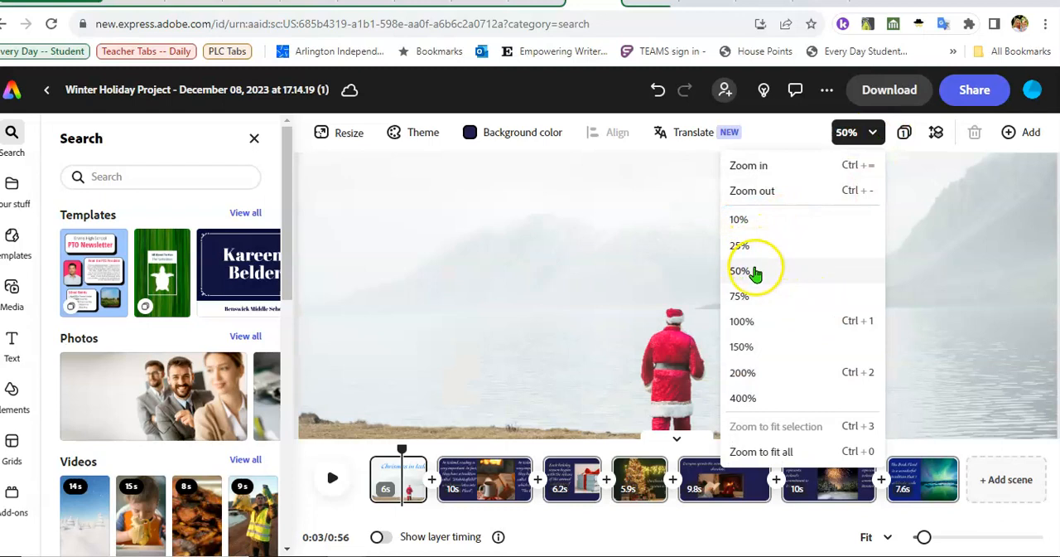
pyautogui.click(744, 247)
pyautogui.click(995, 276)
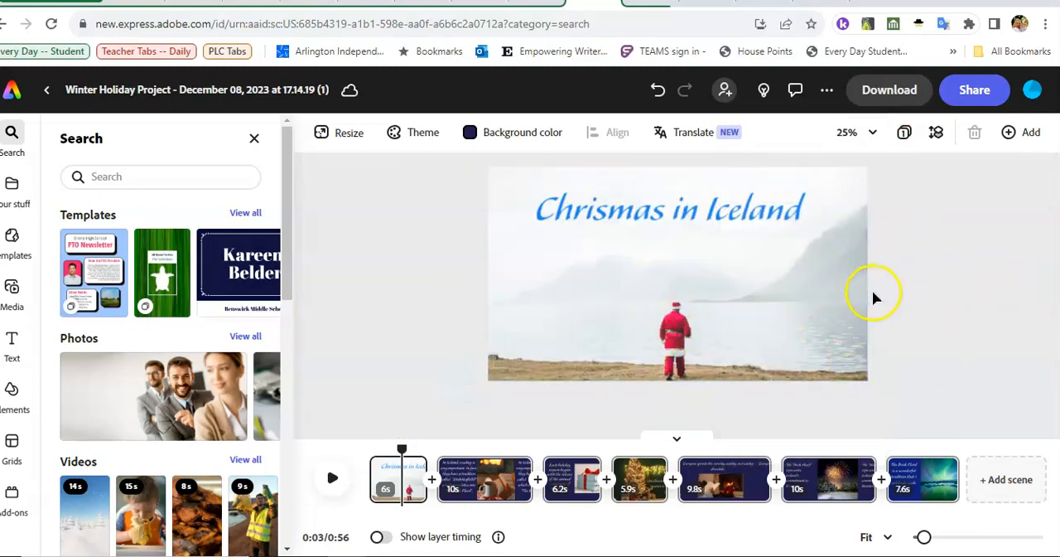
pyautogui.click(608, 219)
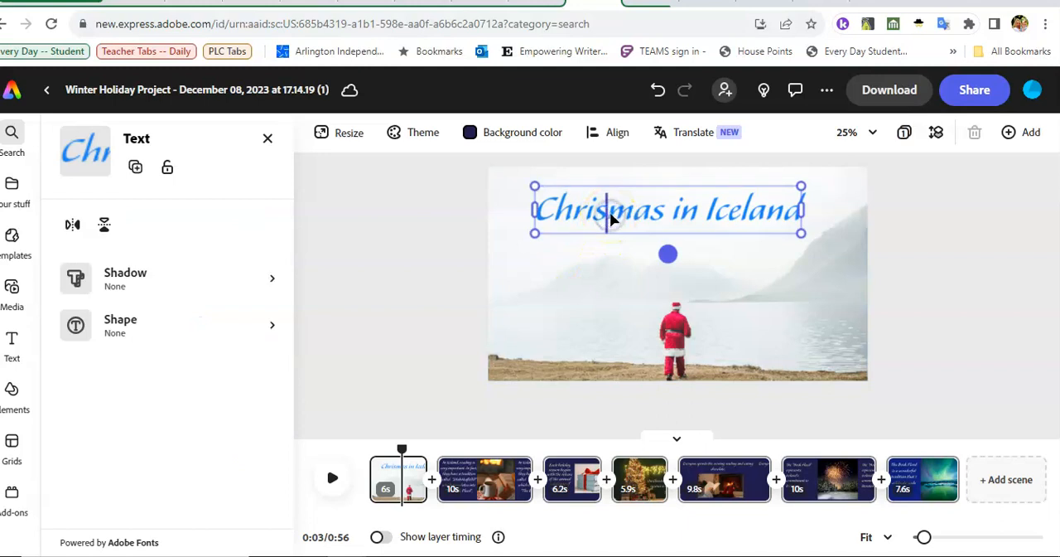
pyautogui.click(613, 215)
pyautogui.write('t')
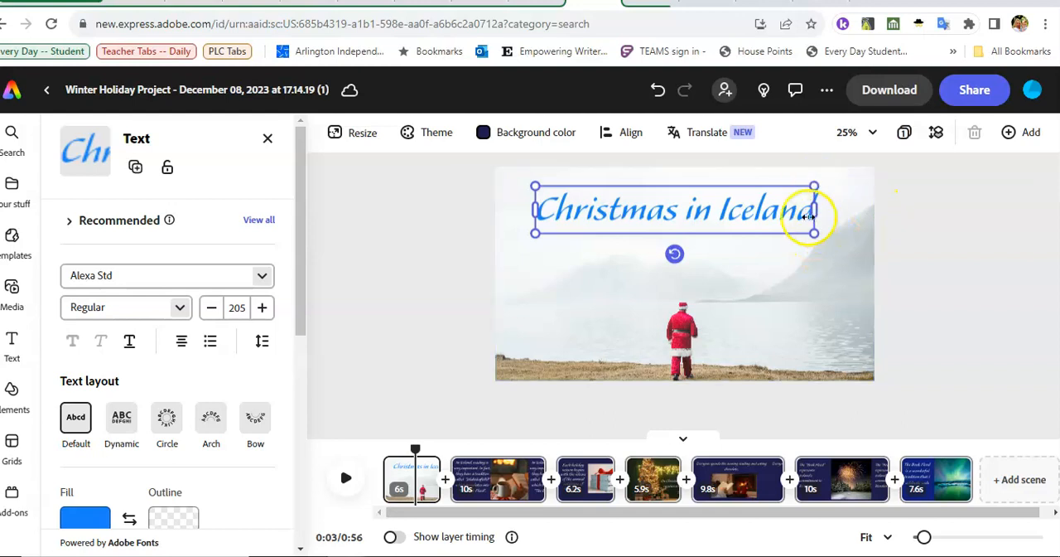
# - Widen the title's text box on both sides so it spans nearly the full width of the scene
pyautogui.moveTo(816, 209); pyautogui.dragTo(859, 215)
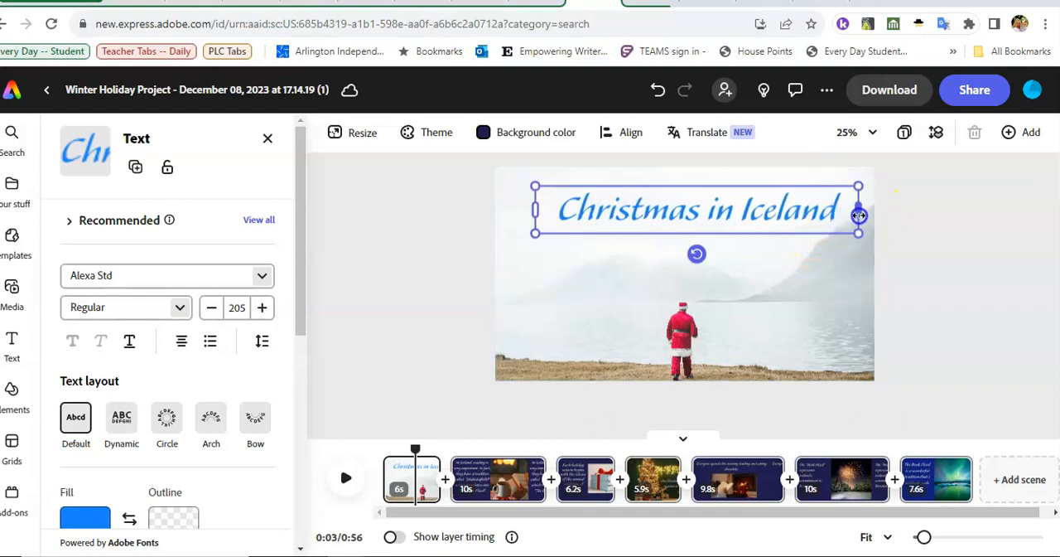
pyautogui.moveTo(536, 208); pyautogui.dragTo(503, 208)
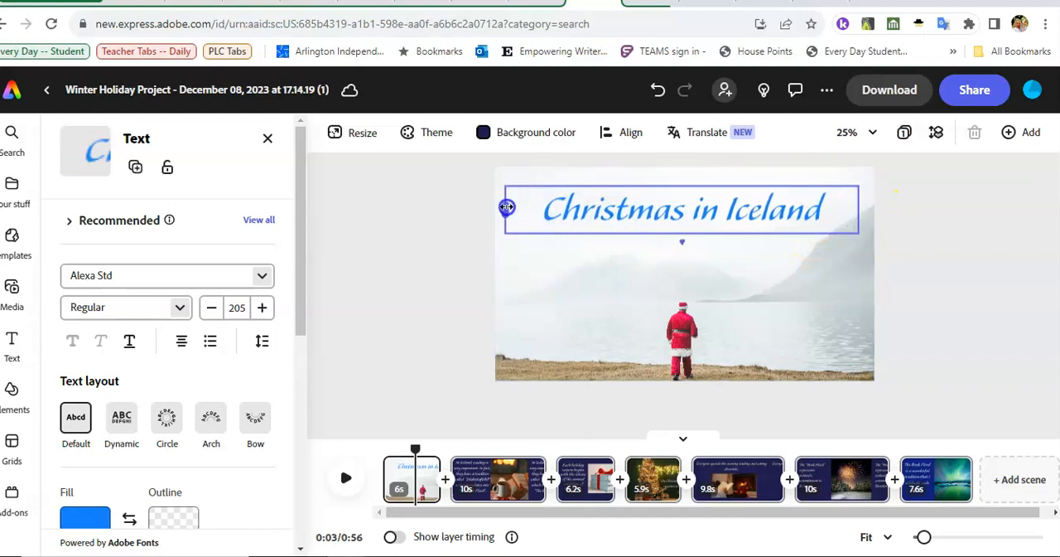
pyautogui.click(646, 323)
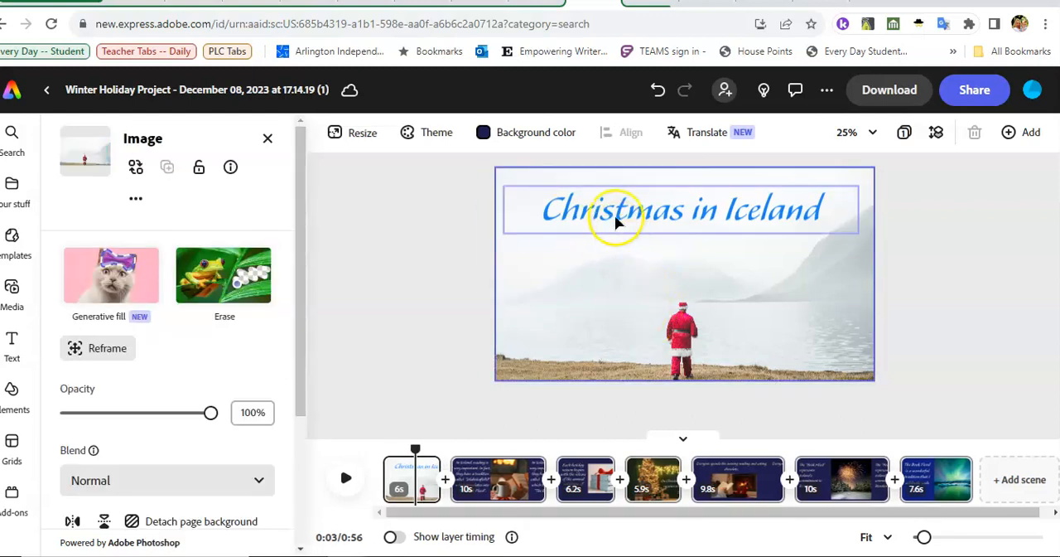
# - Change the title's font to Yrsa SemiBold and reduce its size to 162
pyautogui.click(611, 213)
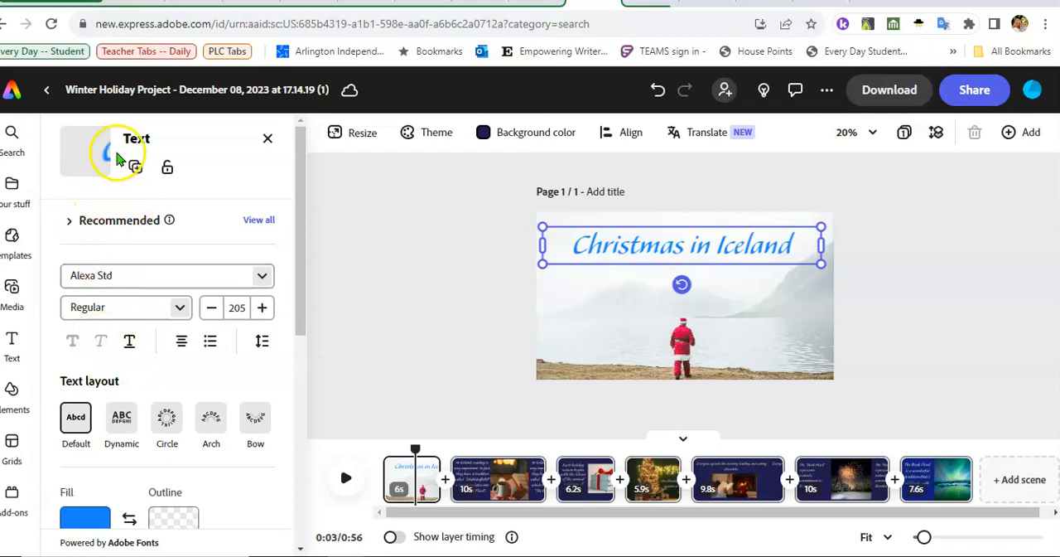
pyautogui.click(259, 283)
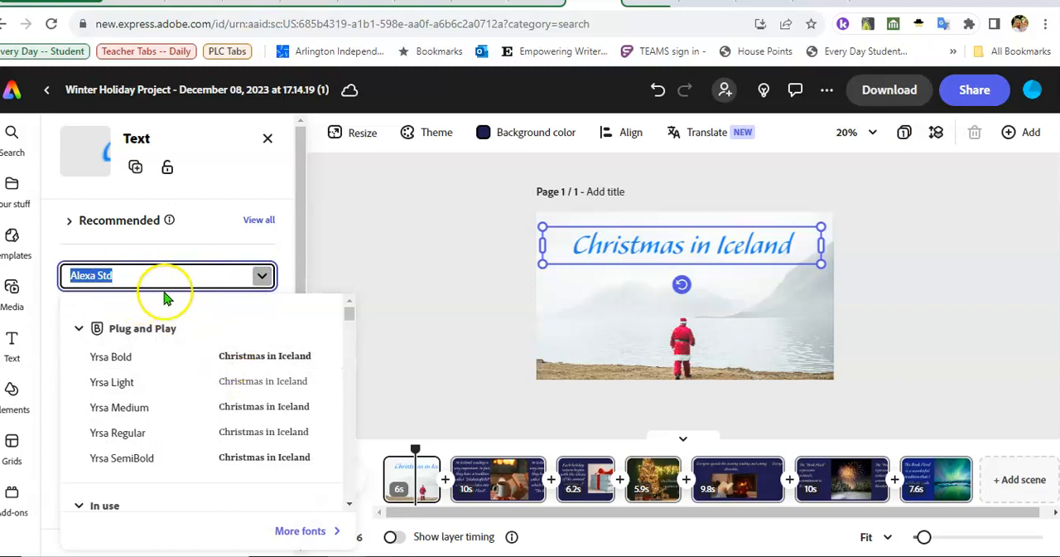
pyautogui.click(246, 456)
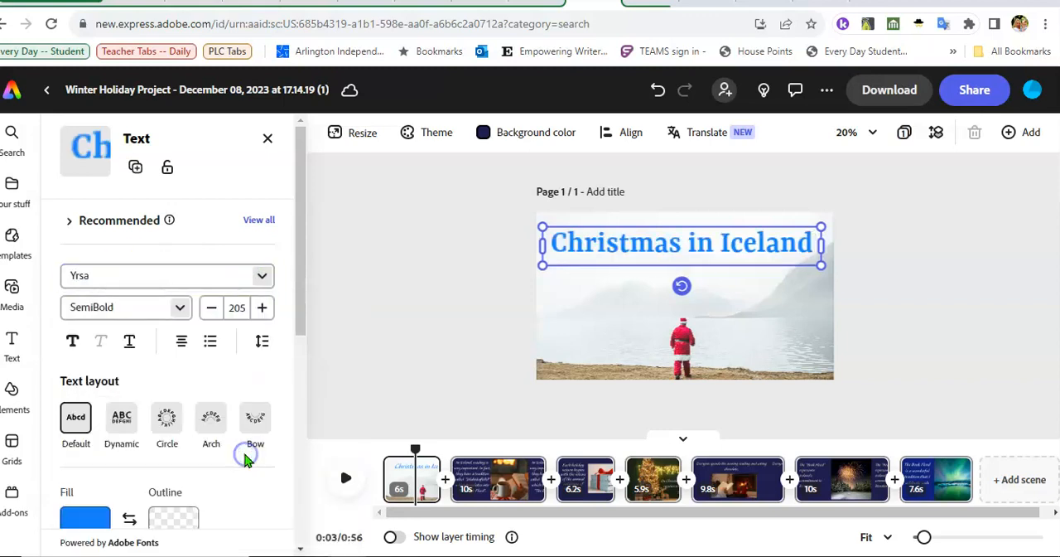
pyautogui.click(211, 309)
pyautogui.click(211, 309)
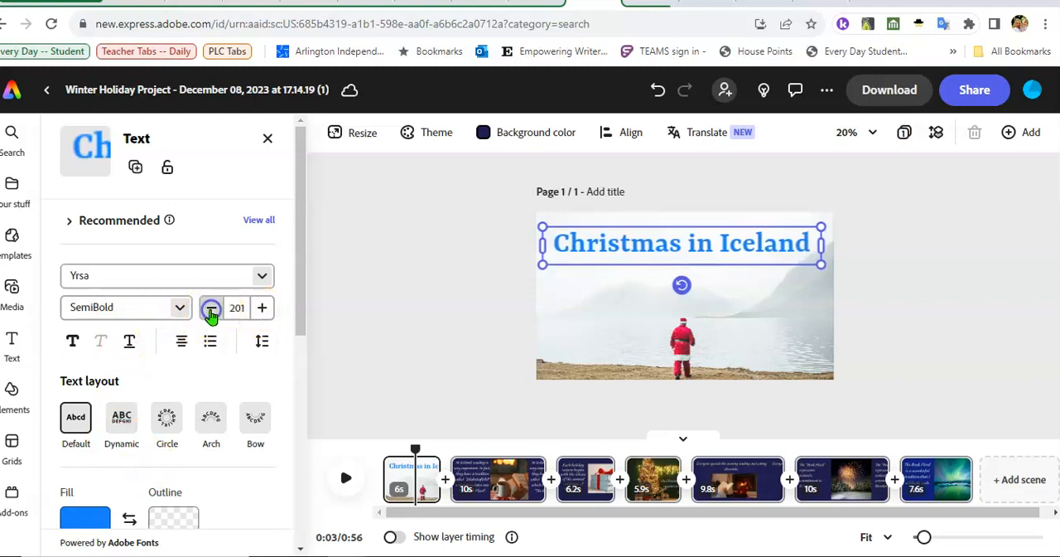
pyautogui.click(211, 309)
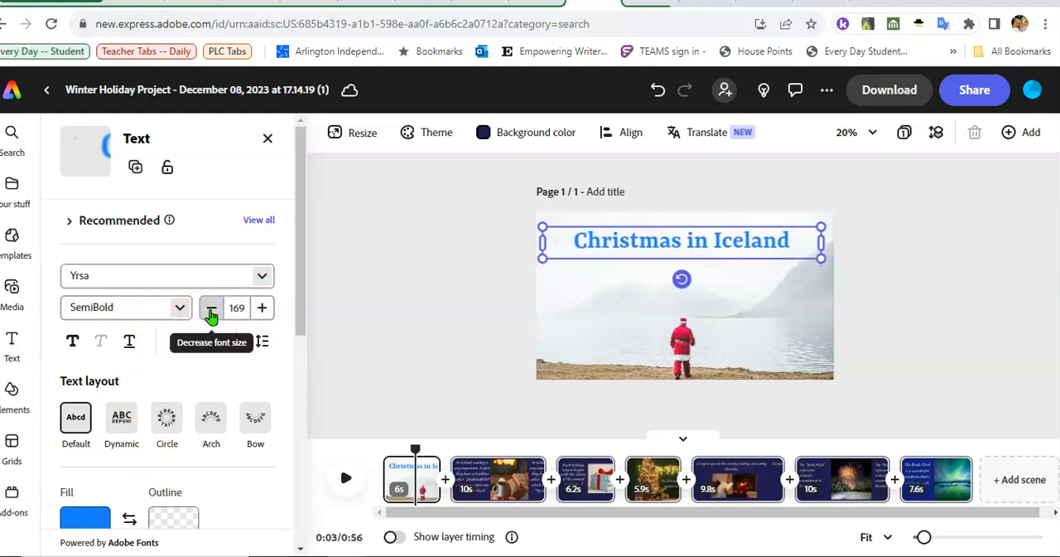
pyautogui.click(212, 309)
# - Make the title bold and underlined, and set its fill to a dark magenta swatch from the additional colors
pyautogui.click(72, 346)
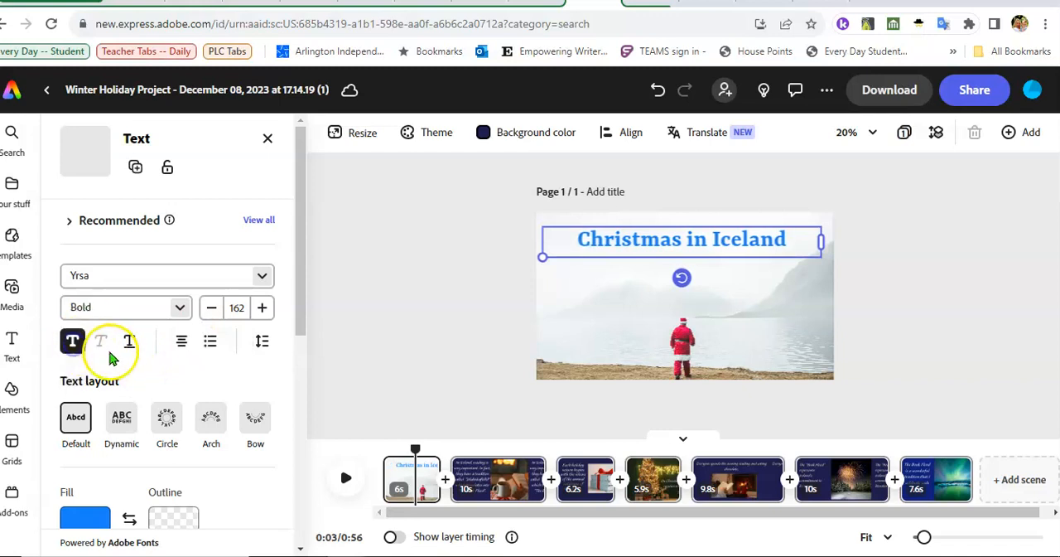
pyautogui.click(129, 341)
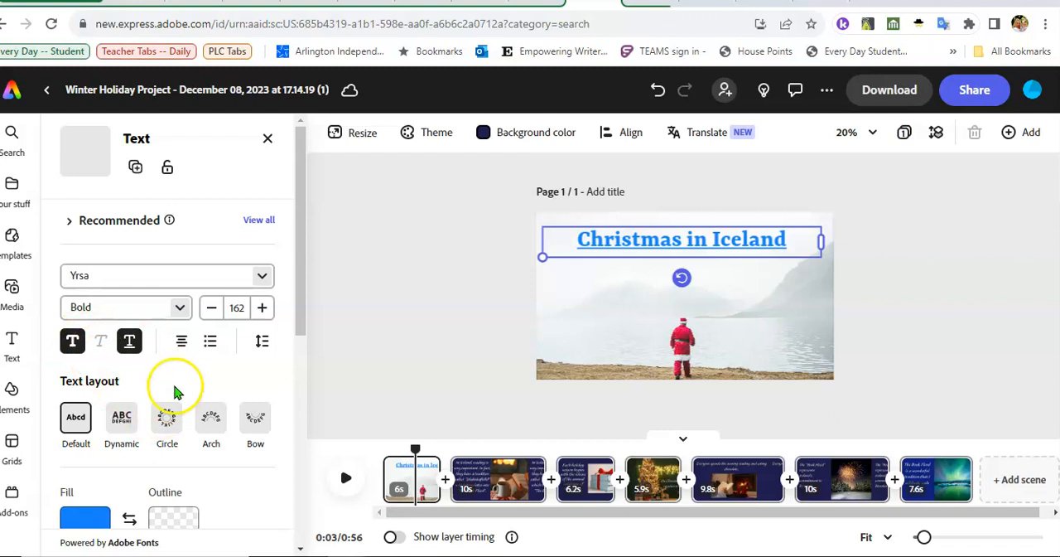
pyautogui.scroll(-1, 207, 400)
pyautogui.click(85, 439)
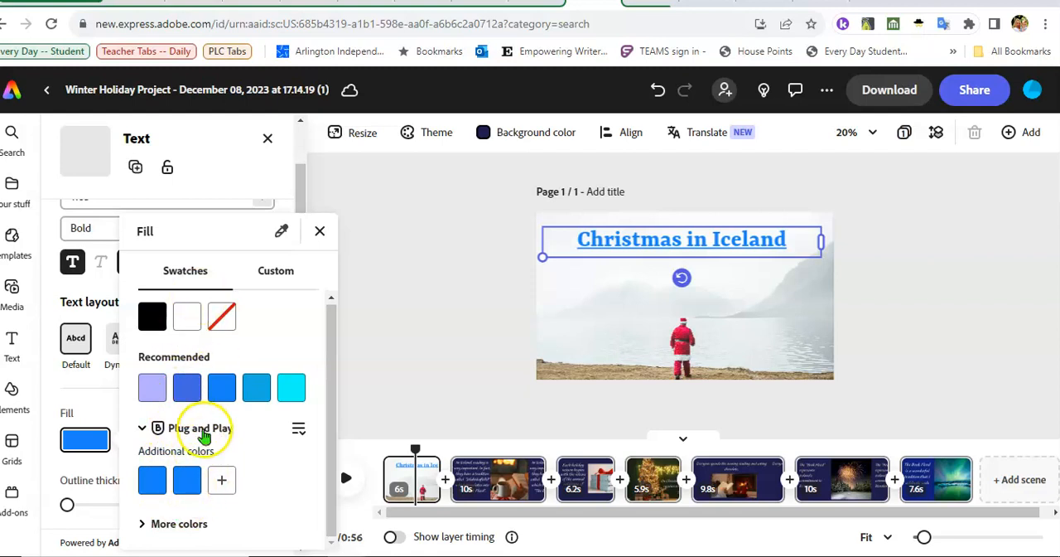
pyautogui.click(149, 525)
pyautogui.scroll(-10, 282, 448)
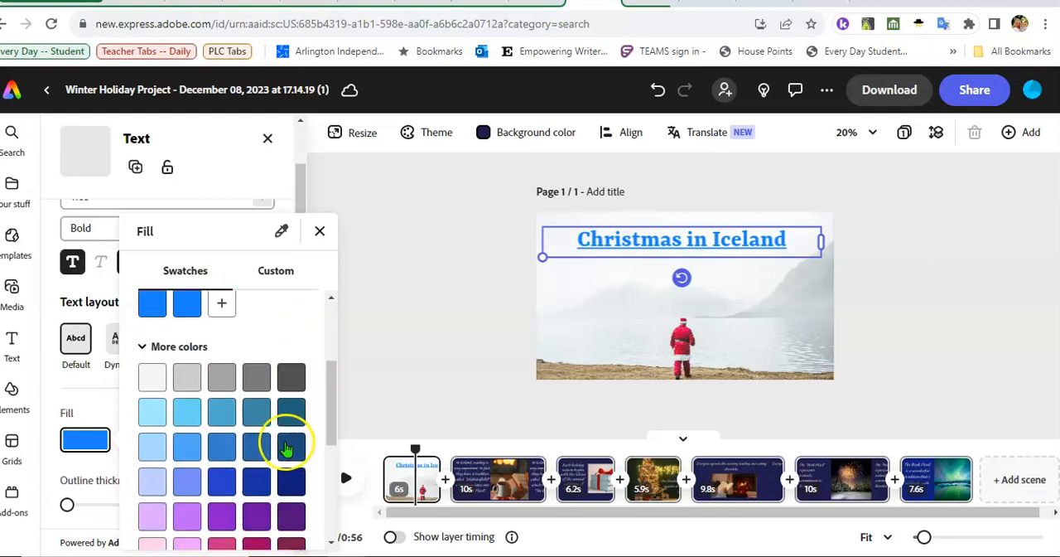
pyautogui.click(257, 313)
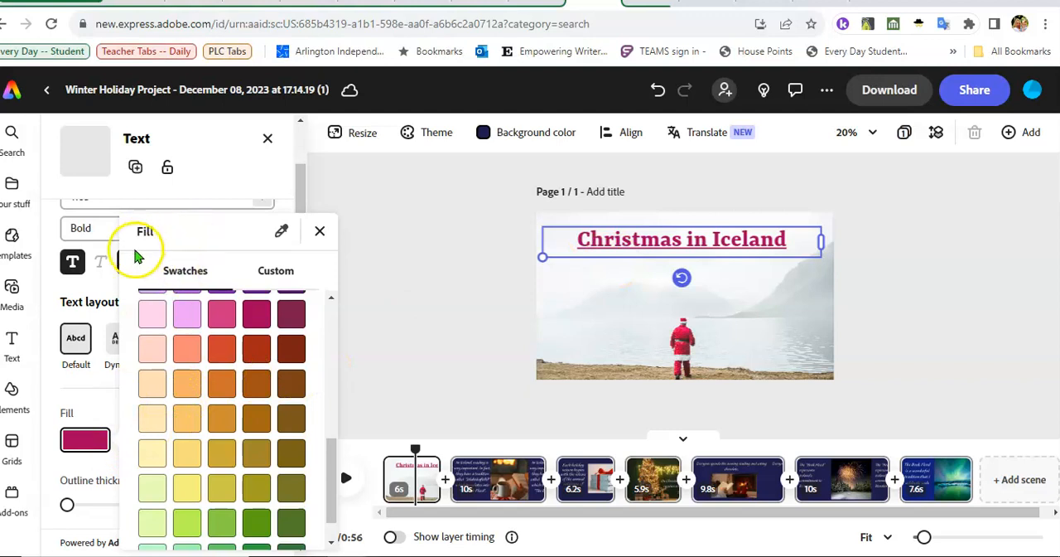
# - Replace "Iceland" in the first scene's title so that it reads "Christmas in Italy"
pyautogui.click(320, 230)
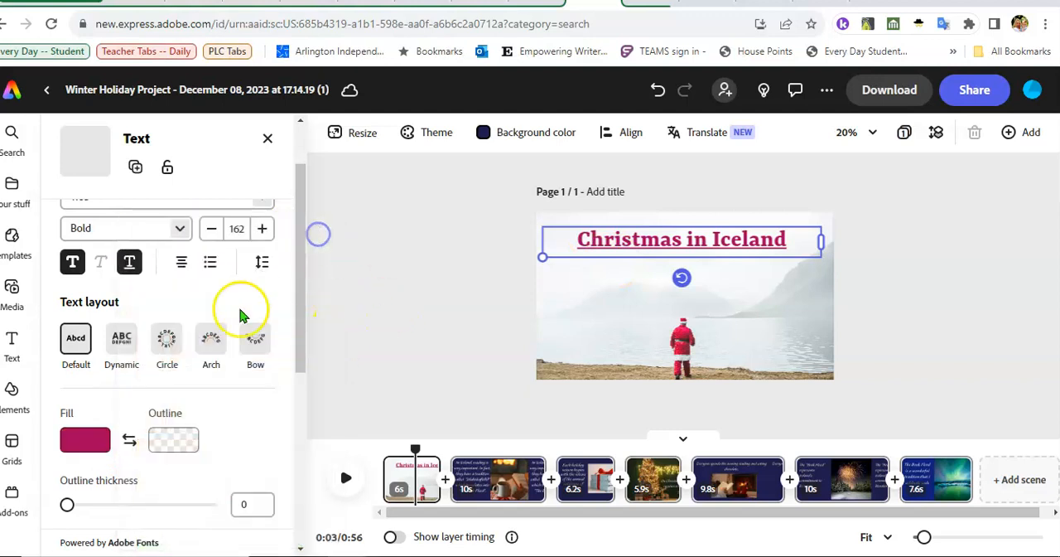
pyautogui.scroll(2, 240, 303)
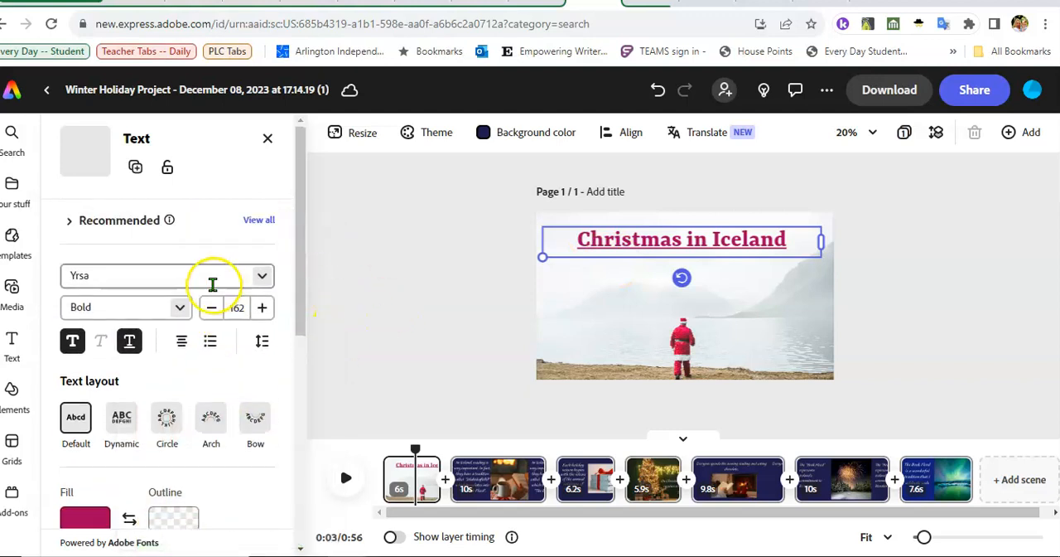
pyautogui.doubleClick(611, 243)
pyautogui.click(577, 242)
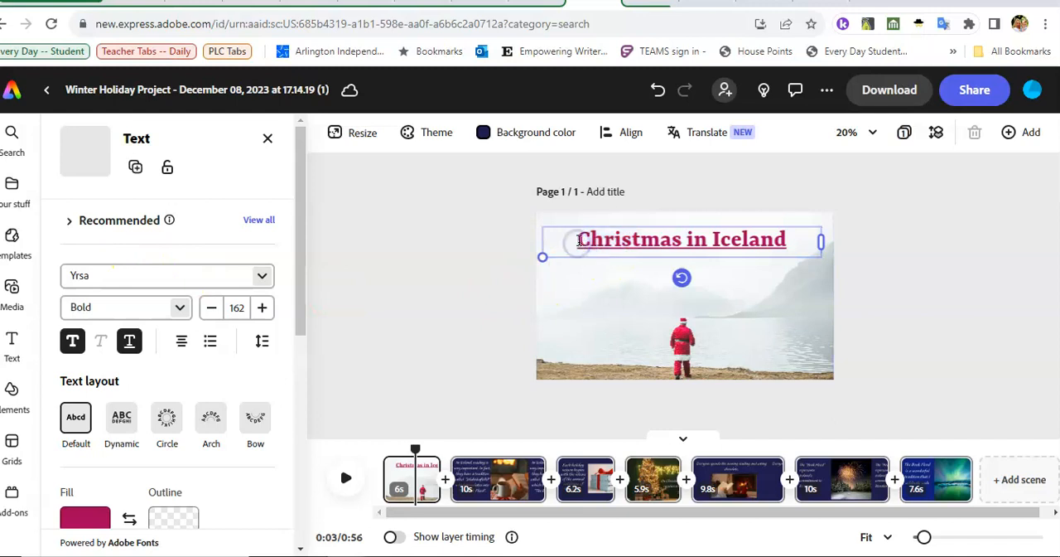
pyautogui.moveTo(579, 241); pyautogui.dragTo(633, 245)
pyautogui.click(792, 240)
pyautogui.moveTo(792, 240); pyautogui.dragTo(721, 242)
pyautogui.write('taly')
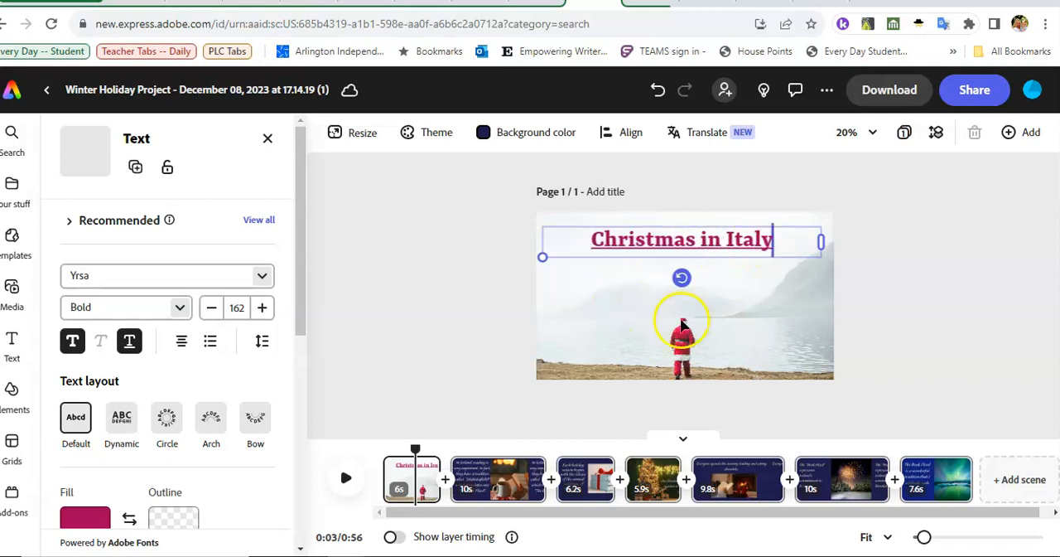
pyautogui.click(629, 335)
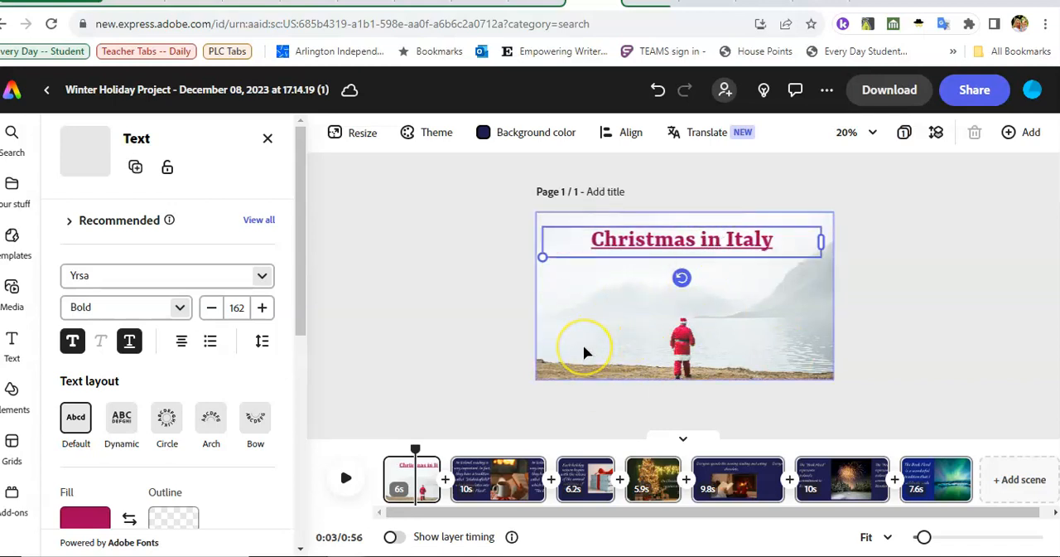
# - Search the media library's photos for "christmas italy" to find a new title scene picture
pyautogui.click(730, 328)
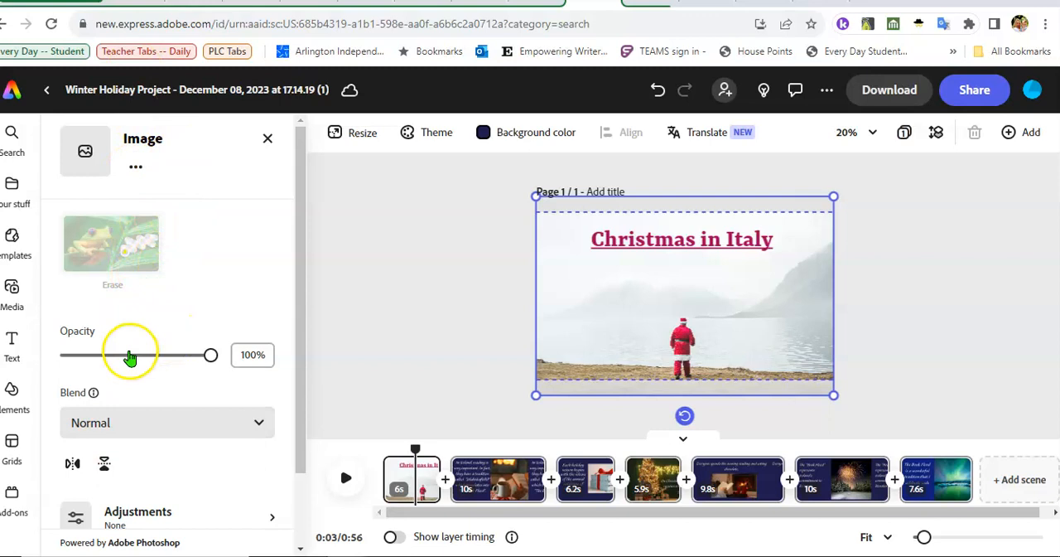
pyautogui.scroll(-2, 243, 406)
pyautogui.scroll(2, 243, 407)
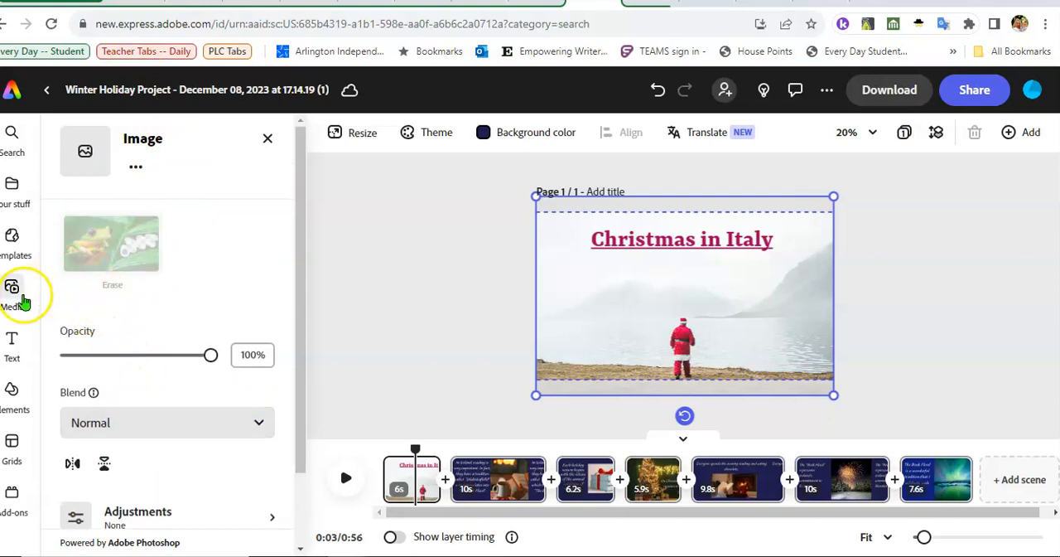
pyautogui.moveTo(20, 304)
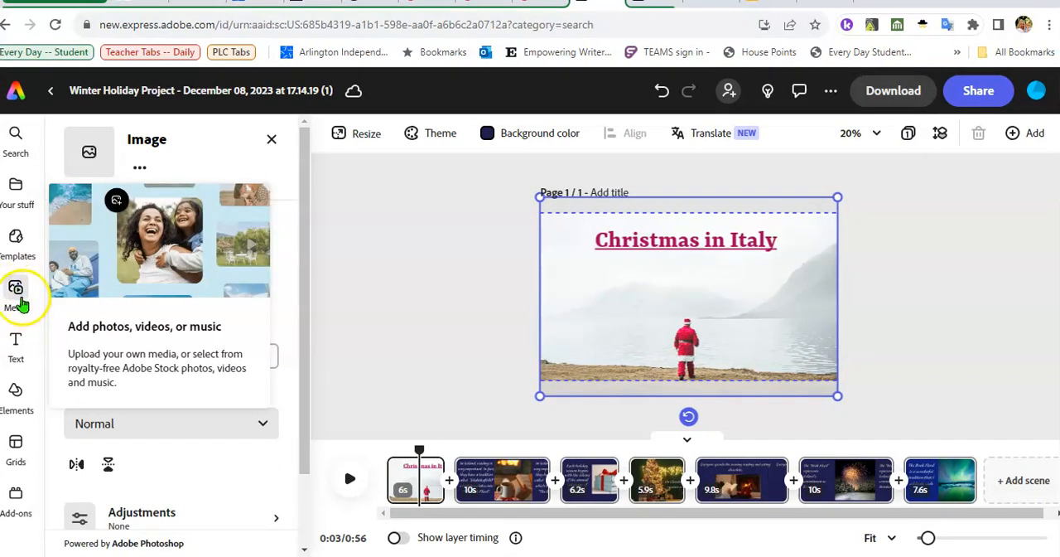
pyautogui.click(20, 303)
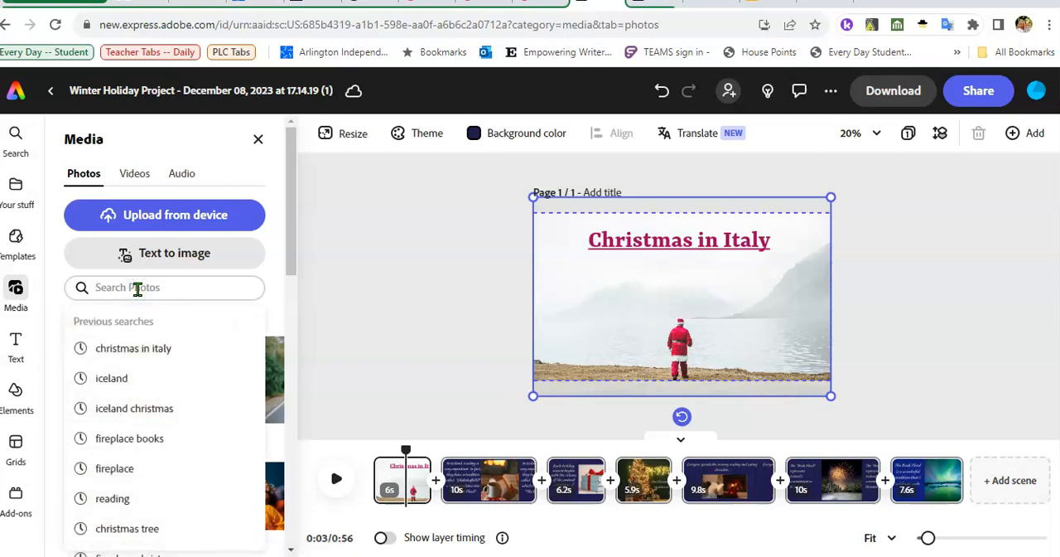
pyautogui.write('chri')
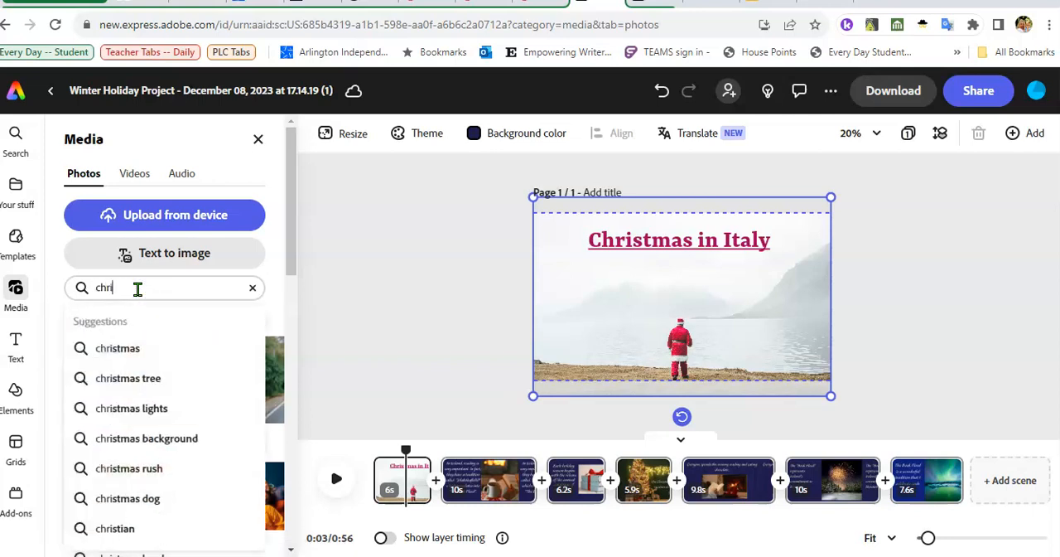
pyautogui.write('stmas ita')
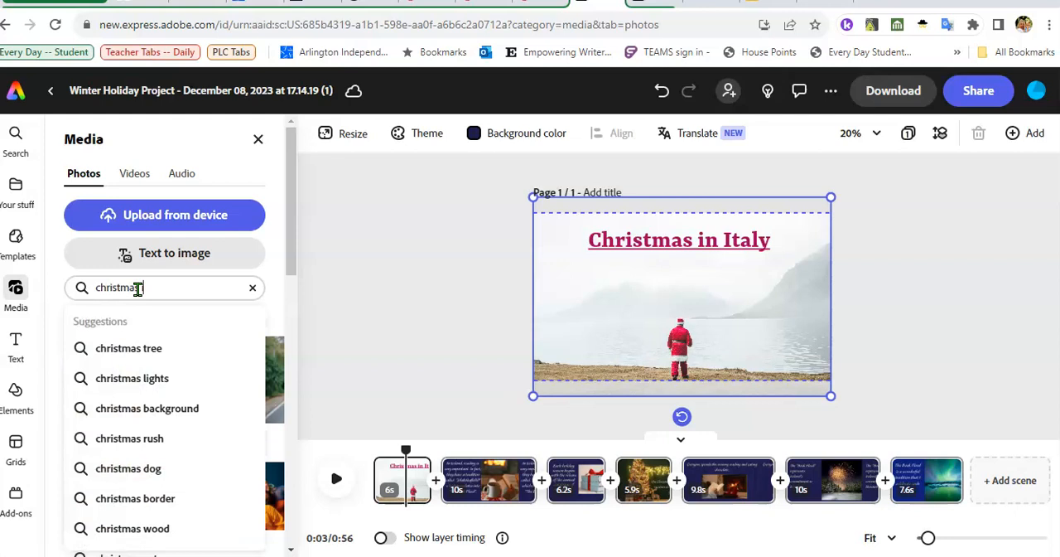
pyautogui.press('Return')
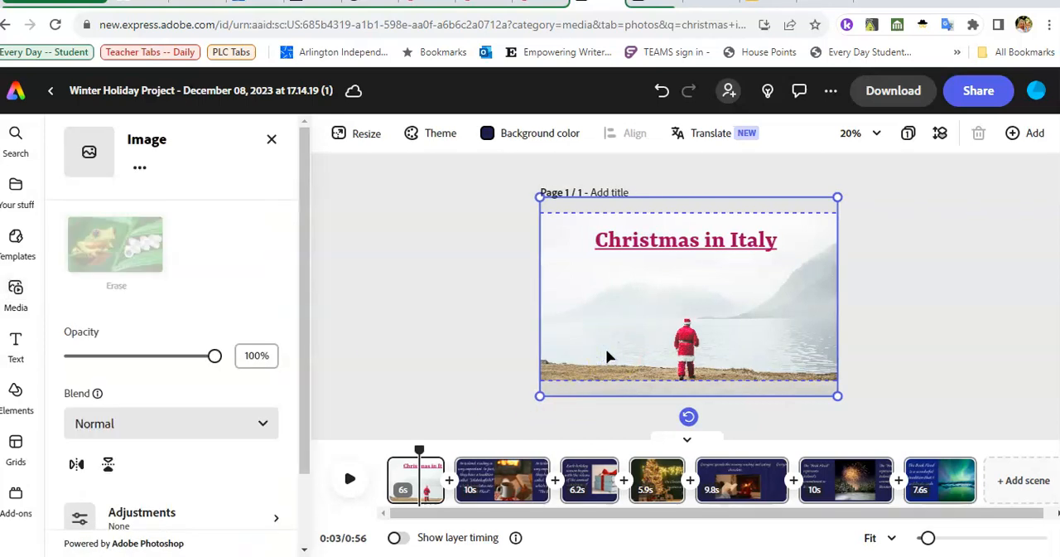
# - Delete the title scene's Santa background photo and add the "Buon Natale" cookie photo from the search results
pyautogui.press('Delete')
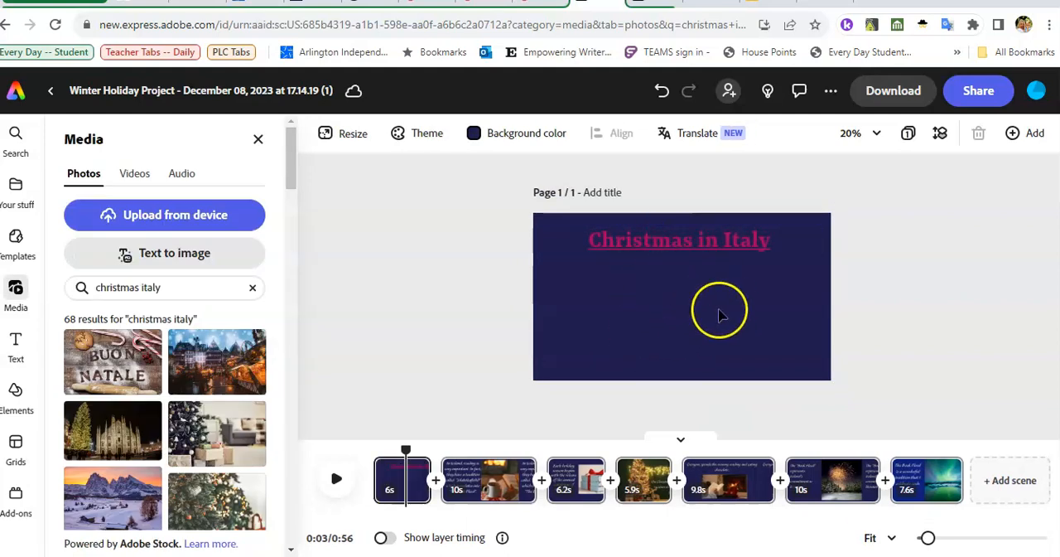
pyautogui.click(25, 300)
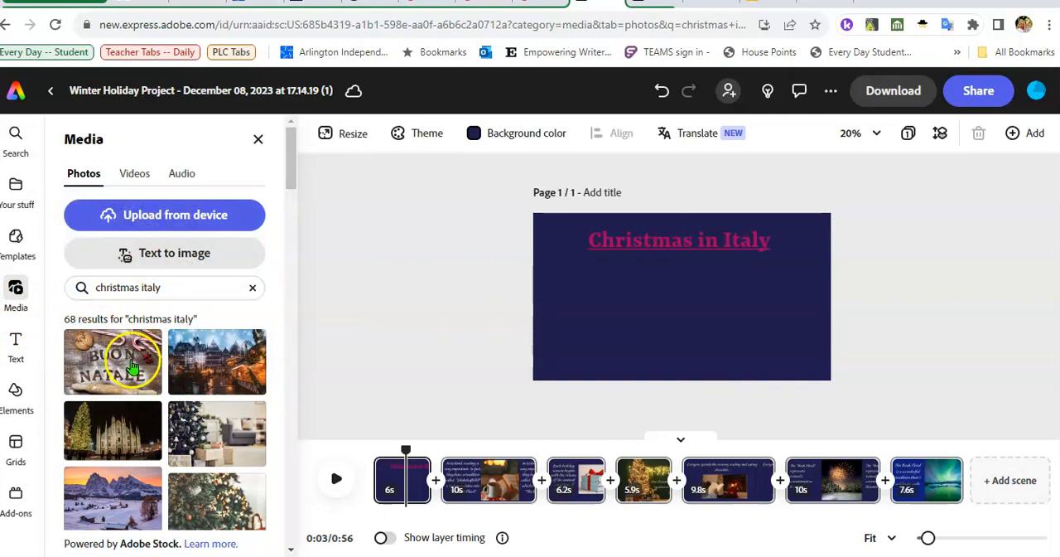
pyautogui.click(133, 364)
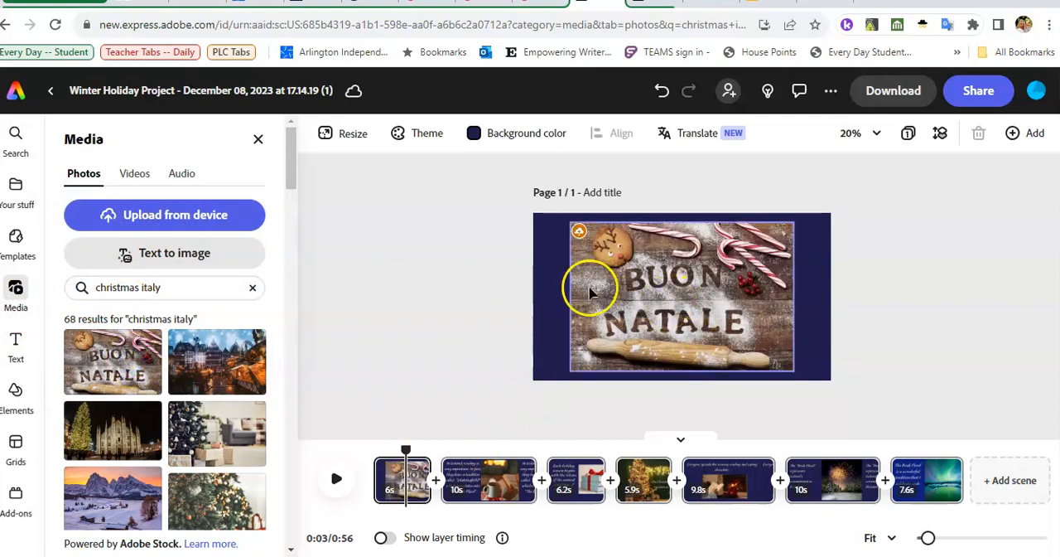
# - Place the "Buon Natale" photo below the title, widen it to span the full scene, and move the title slightly up
pyautogui.moveTo(590, 292); pyautogui.dragTo(546, 328)
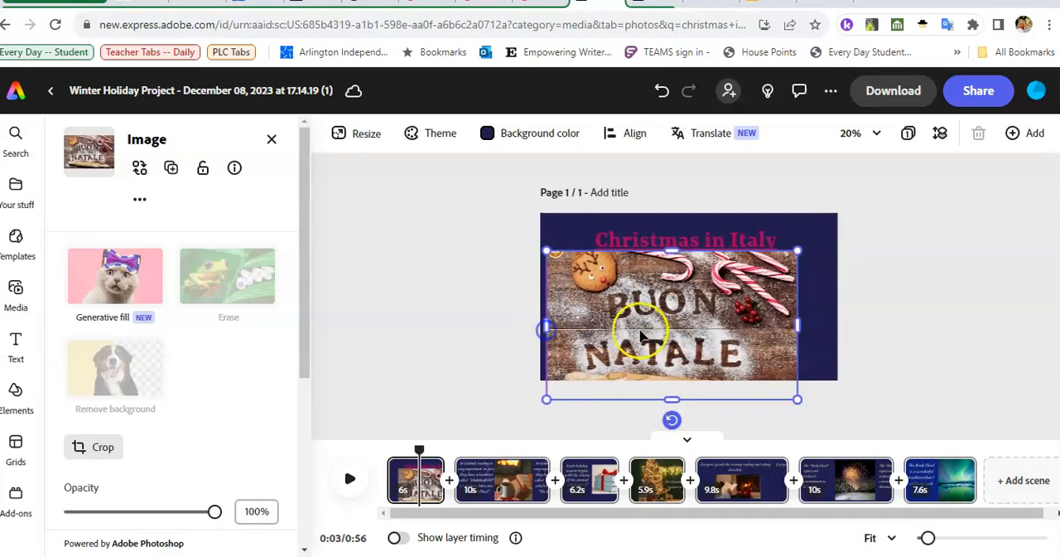
pyautogui.moveTo(797, 326); pyautogui.dragTo(840, 329)
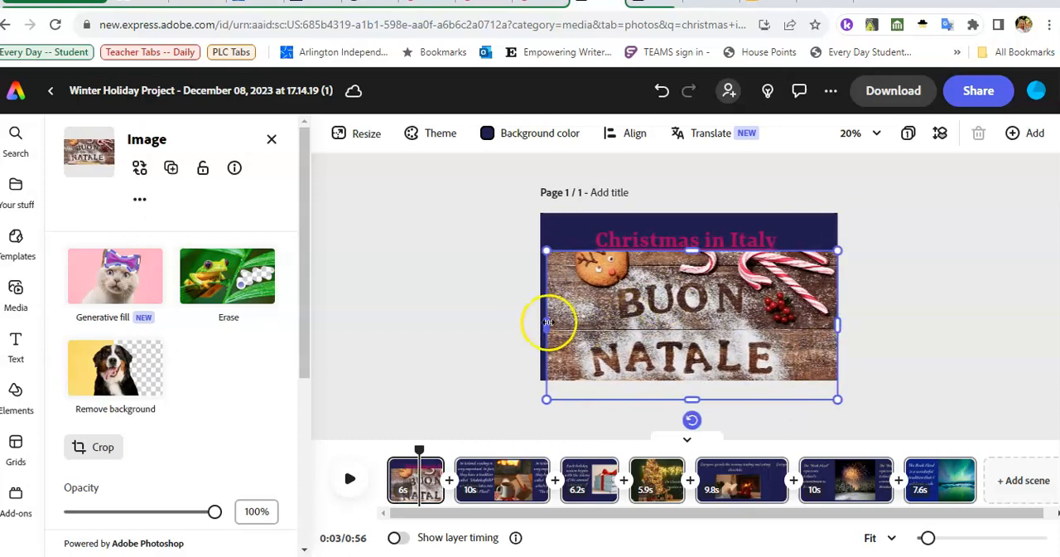
pyautogui.moveTo(548, 323); pyautogui.dragTo(542, 321)
pyautogui.click(666, 231)
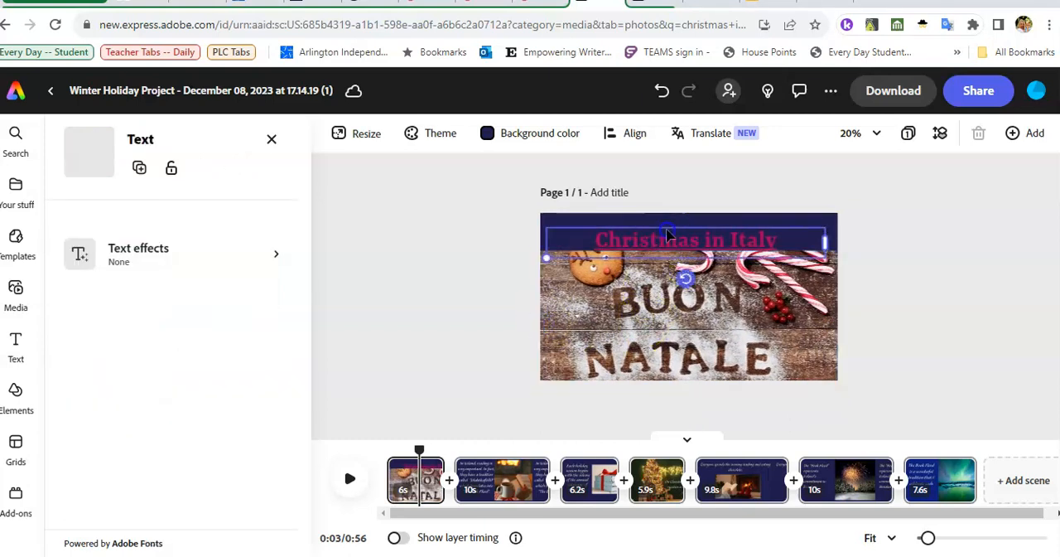
pyautogui.click(773, 389)
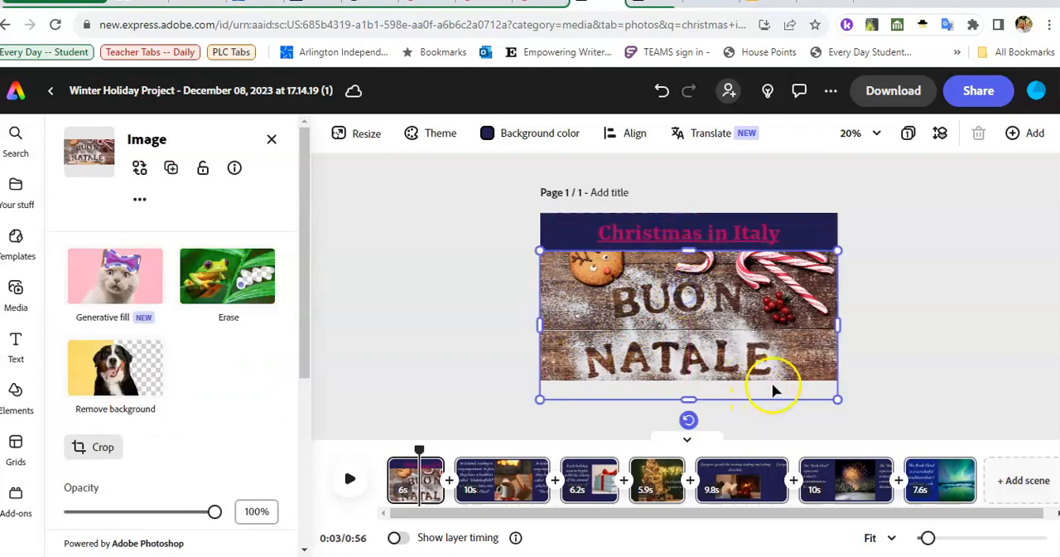
pyautogui.click(908, 342)
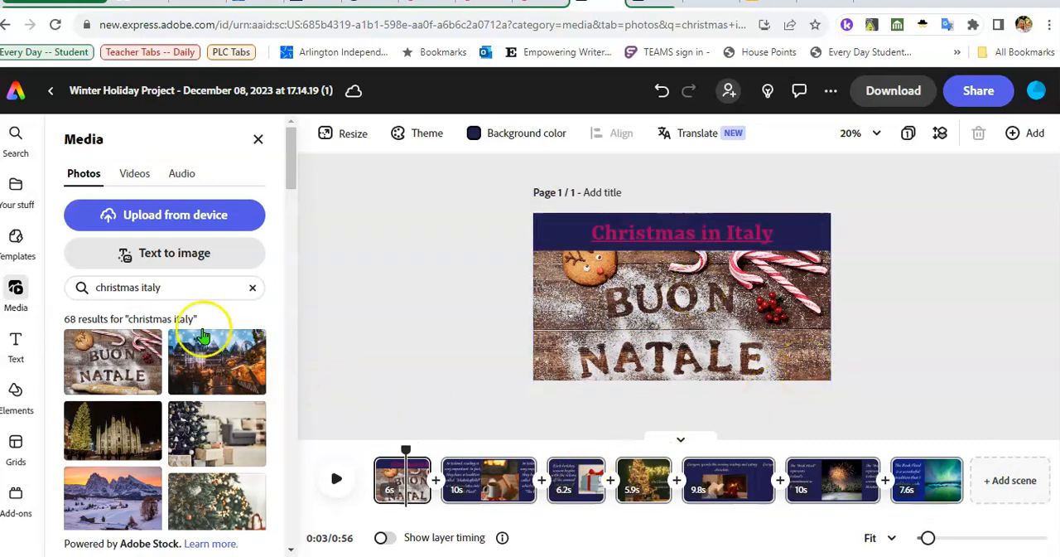
# - Change the title scene's background color to a pale cream swatch from the additional colors
pyautogui.click(786, 239)
pyautogui.click(976, 277)
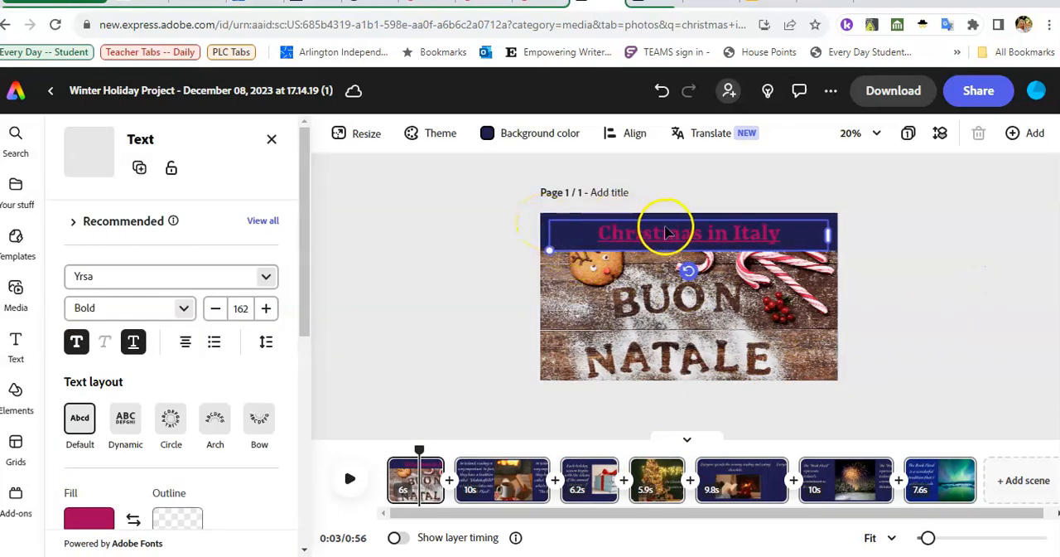
pyautogui.click(544, 236)
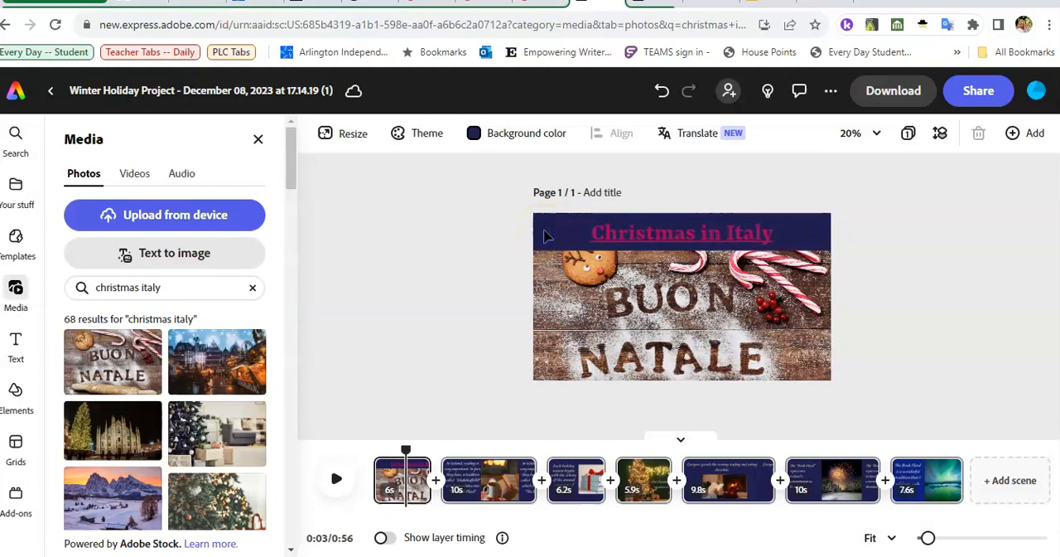
pyautogui.click(502, 141)
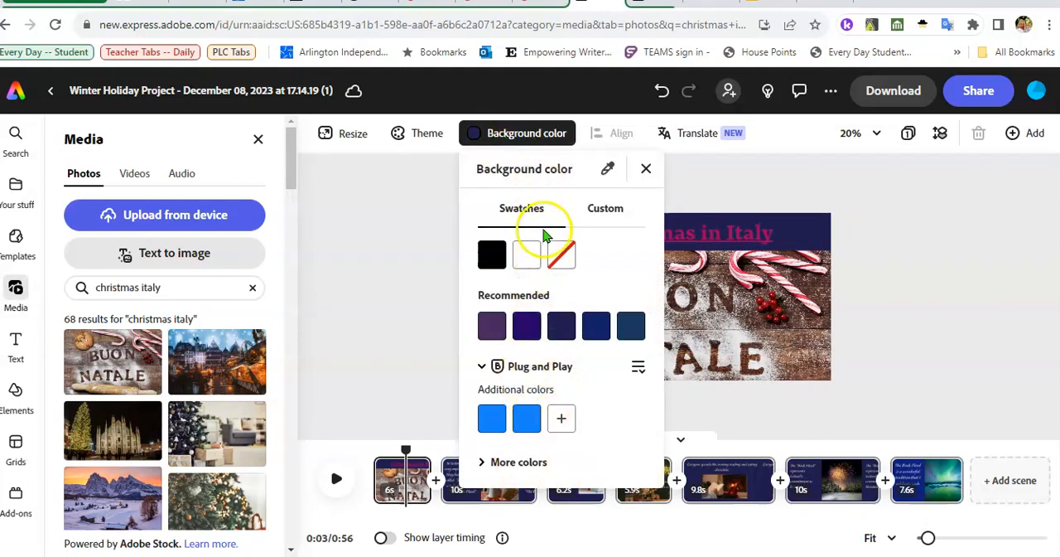
pyautogui.click(494, 465)
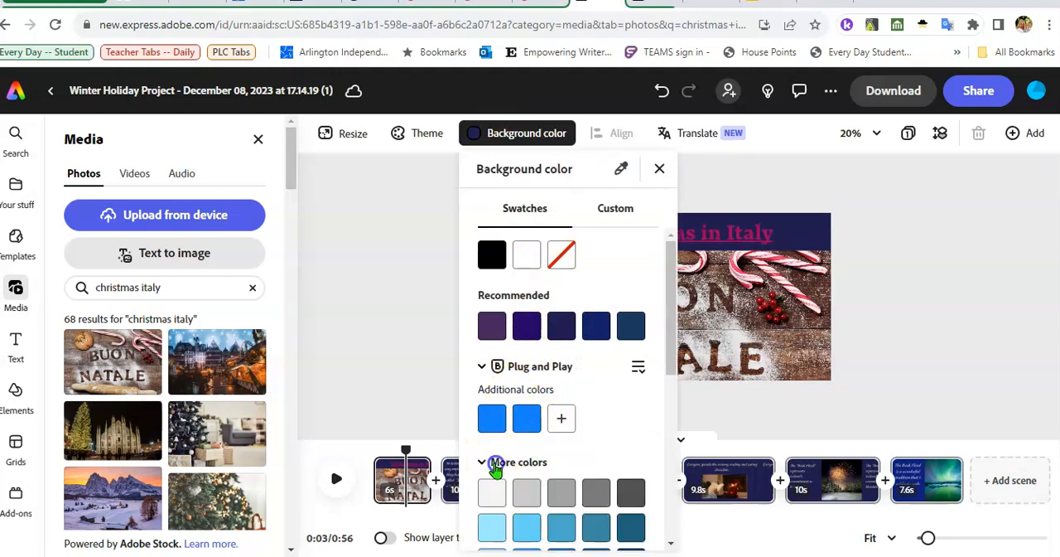
pyautogui.scroll(-4, 508, 482)
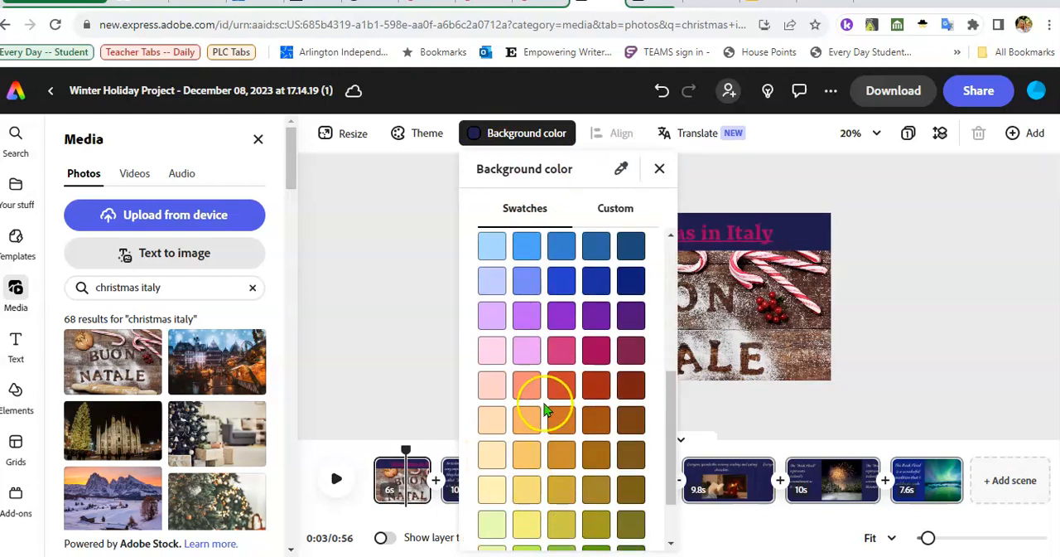
pyautogui.click(492, 455)
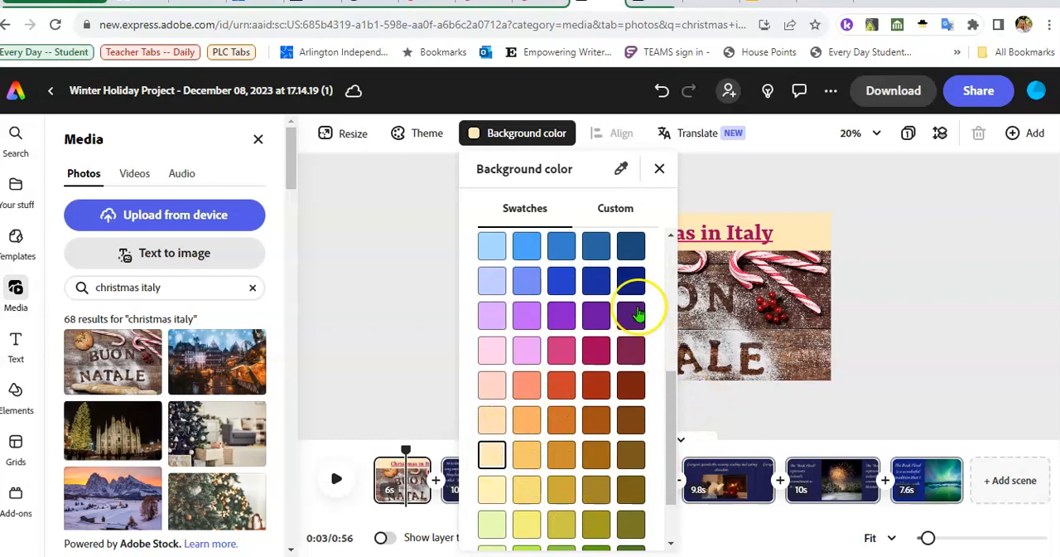
pyautogui.click(660, 167)
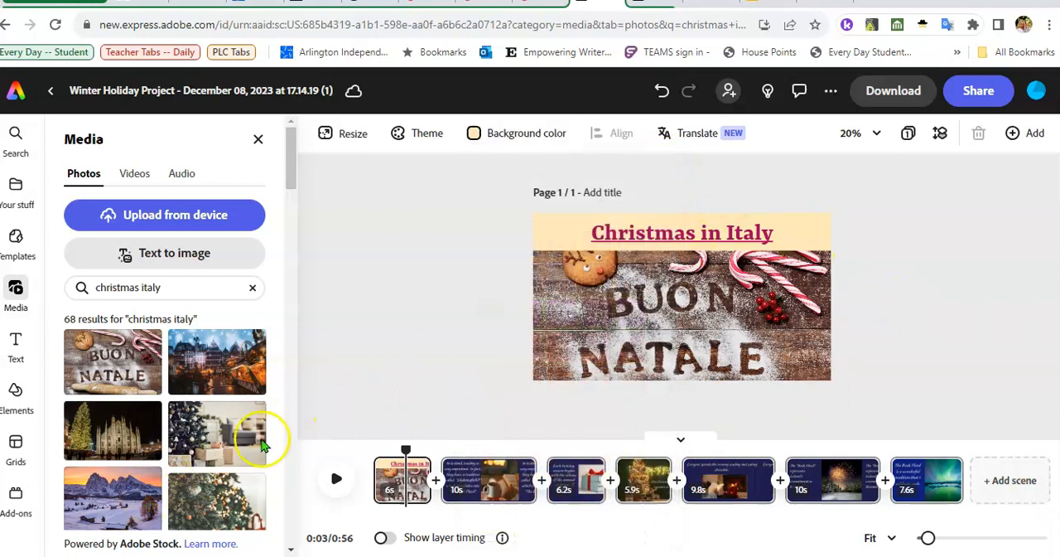
# - Extend the first scene's duration to 8 s in the timeline
pyautogui.click(408, 499)
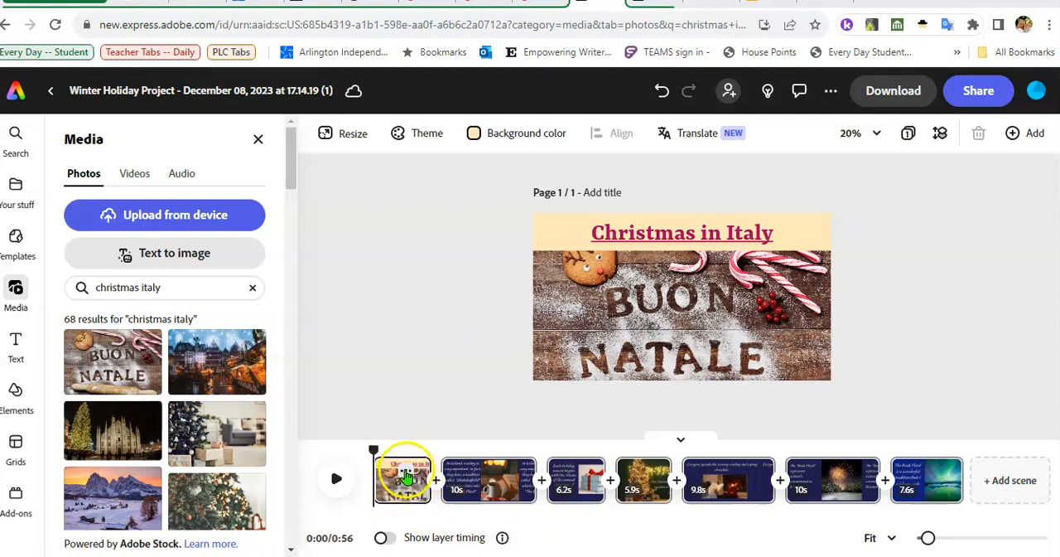
pyautogui.click(406, 474)
pyautogui.click(398, 494)
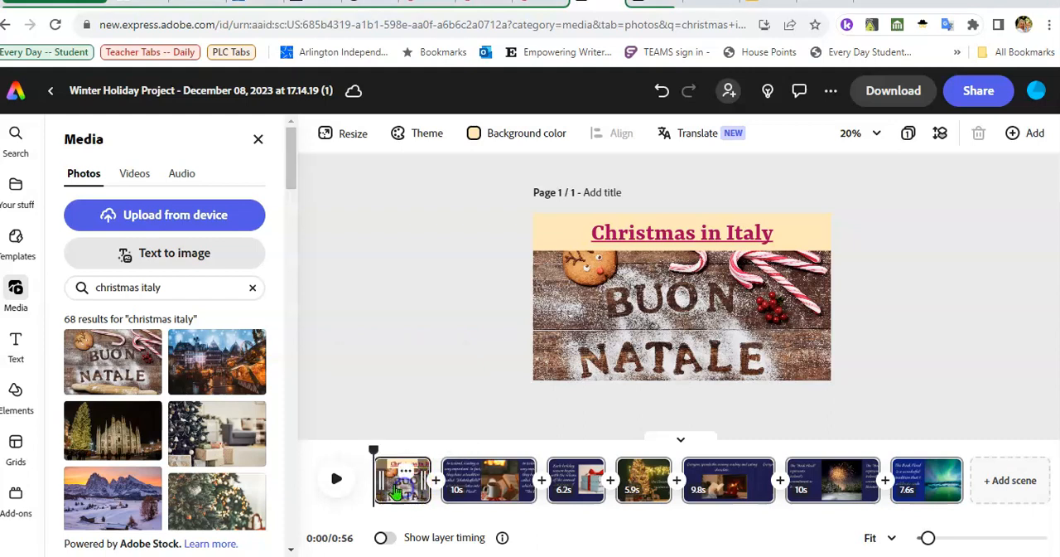
pyautogui.click(405, 474)
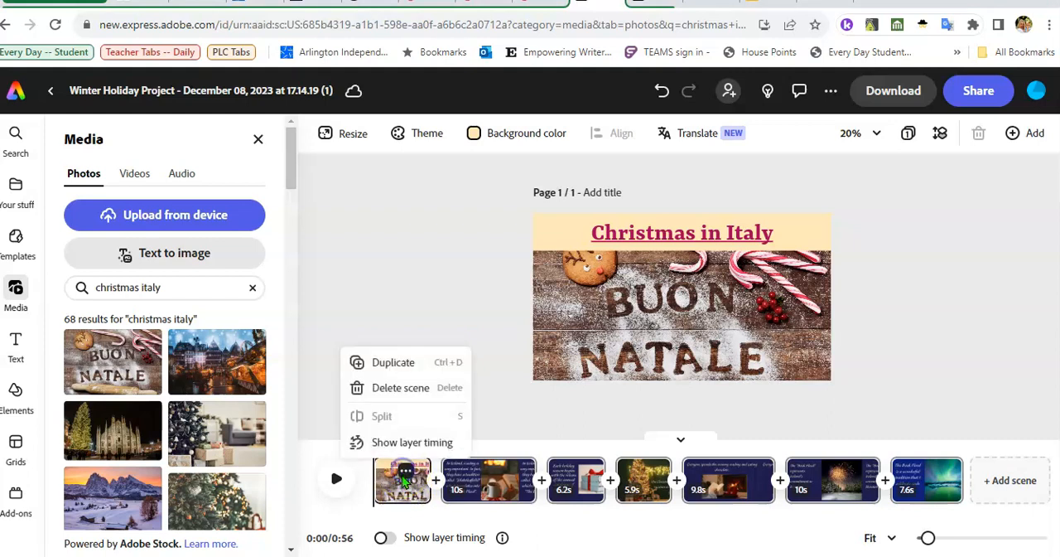
pyautogui.click(399, 493)
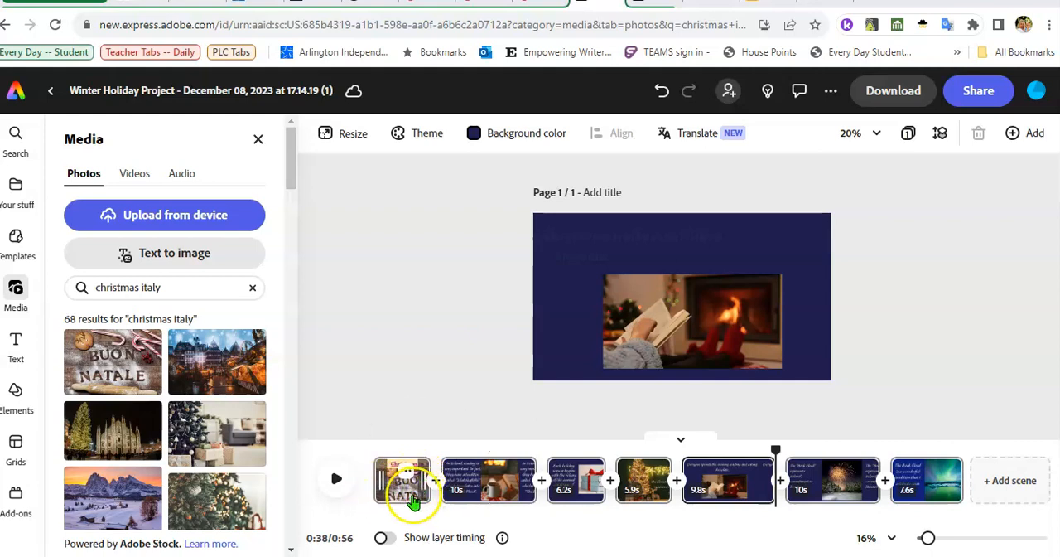
pyautogui.moveTo(422, 485); pyautogui.dragTo(440, 481)
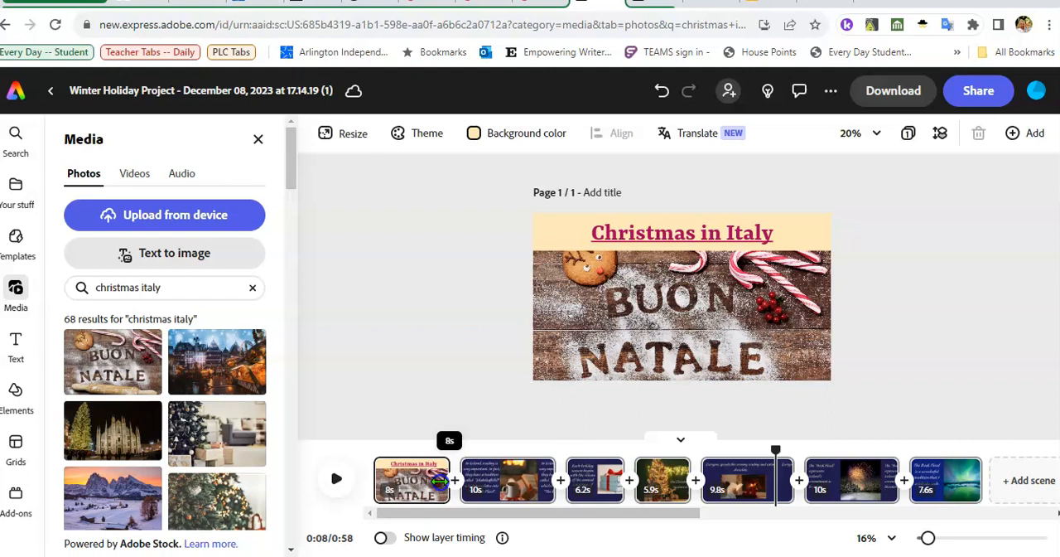
# - Show the second scene, with the text about reading in Iceland, from the timeline
pyautogui.click(487, 478)
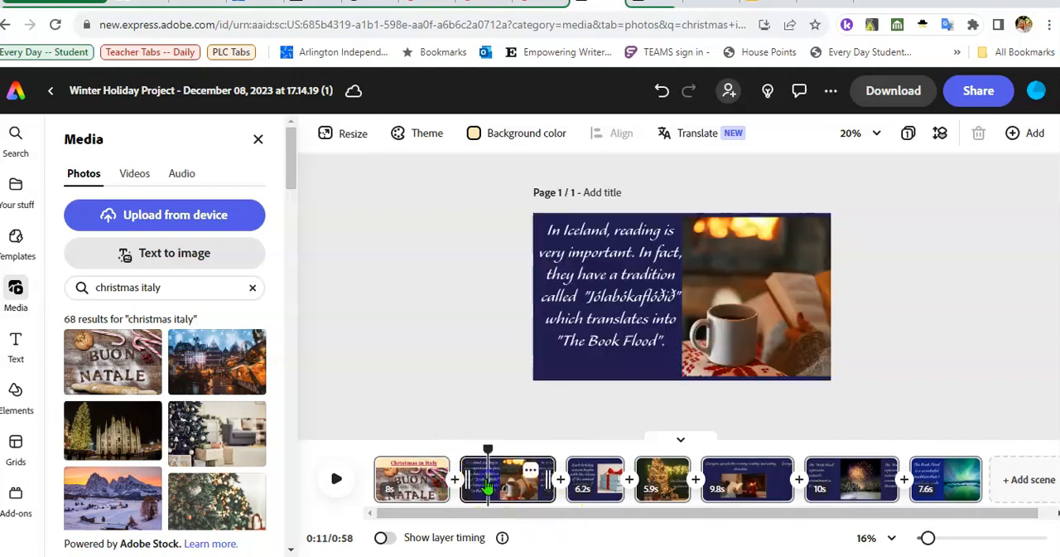
pyautogui.click(627, 268)
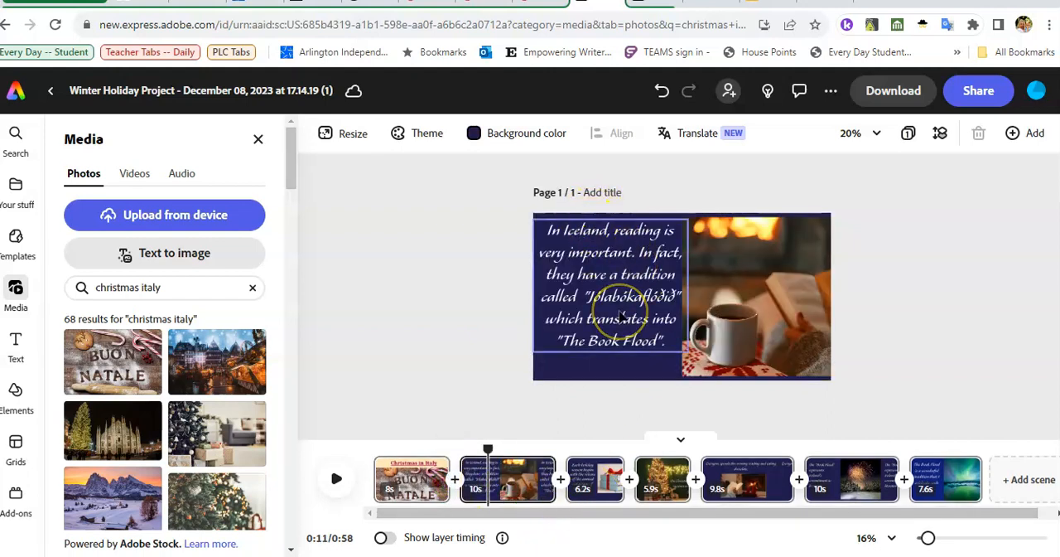
pyautogui.click(544, 476)
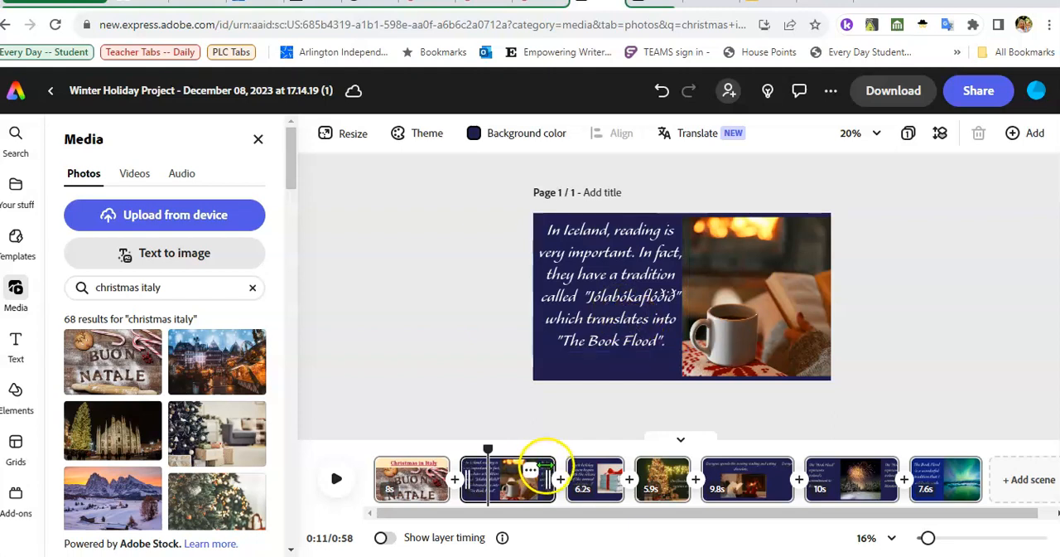
# - Adjust the second scene's duration to 9.8 s in the timeline
pyautogui.moveTo(544, 479); pyautogui.dragTo(566, 481)
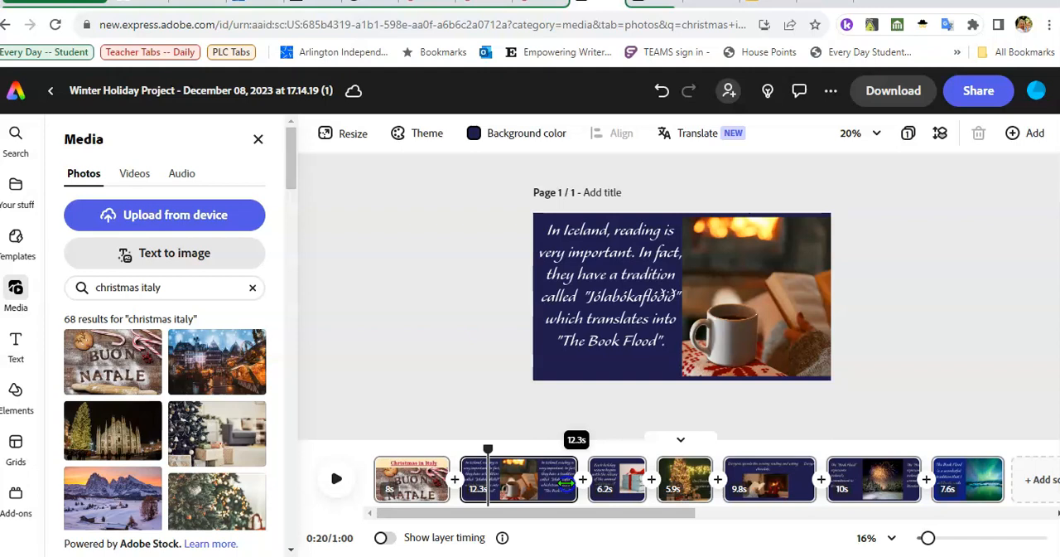
pyautogui.moveTo(566, 483); pyautogui.dragTo(543, 490)
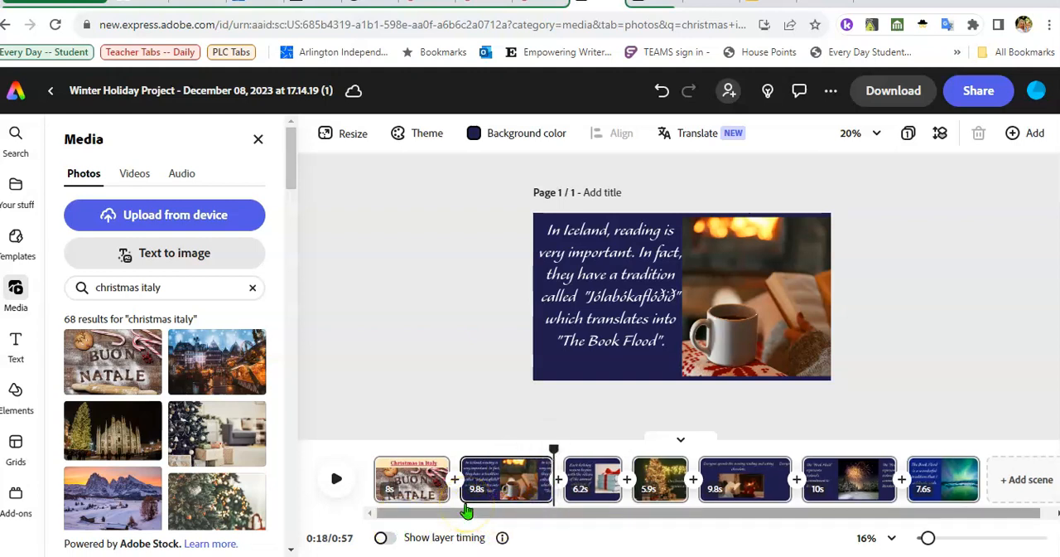
pyautogui.click(461, 507)
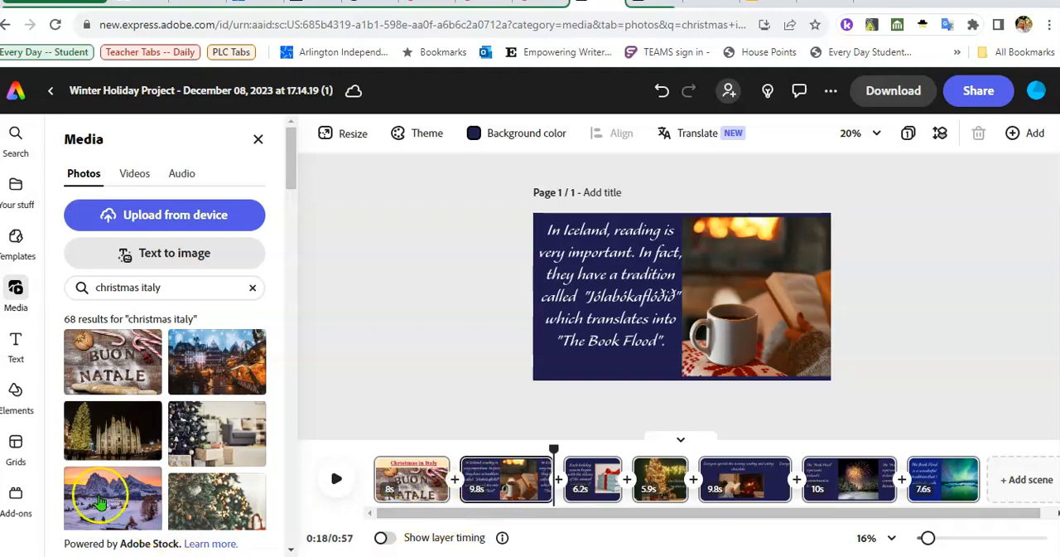
# - Replace the paragraph about reading in Iceland in the second scene with "In Italy ..."
pyautogui.click(544, 232)
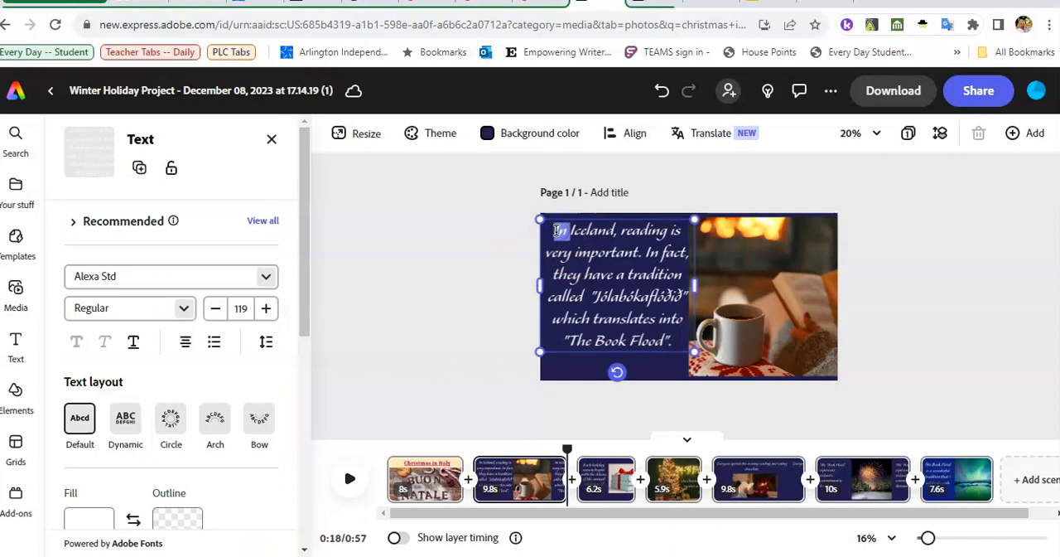
pyautogui.moveTo(568, 234); pyautogui.dragTo(698, 335)
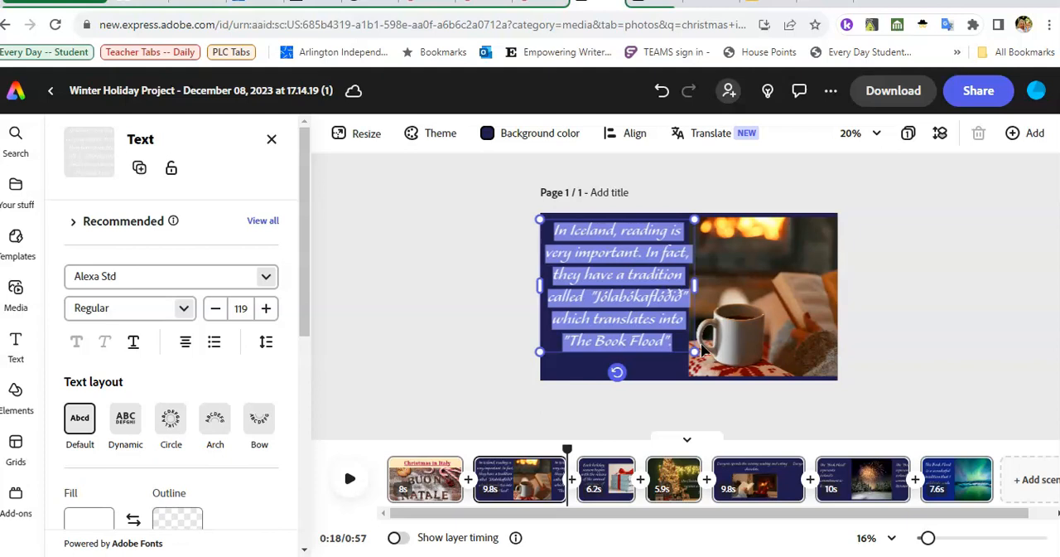
pyautogui.write('In Italy ...')
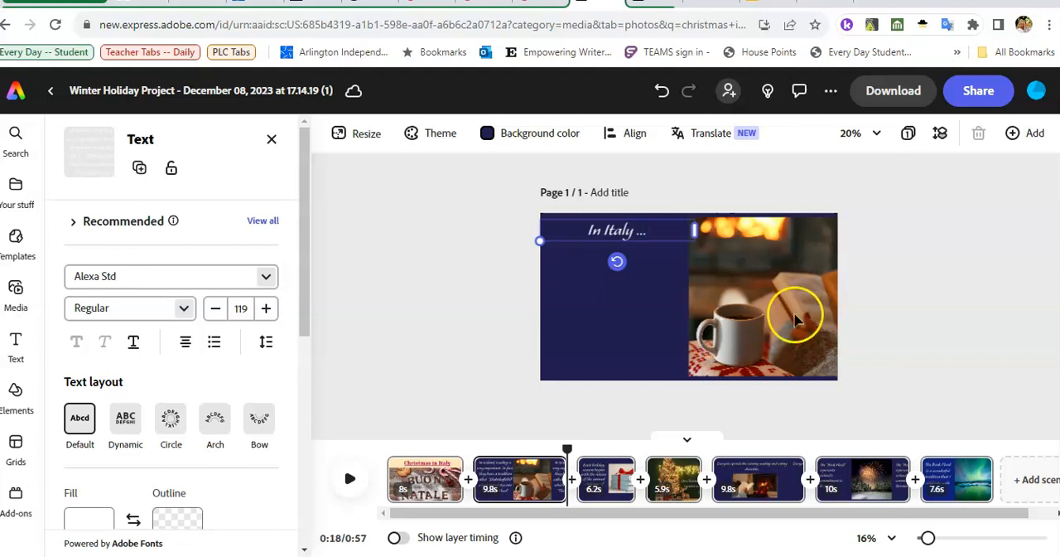
pyautogui.click(588, 231)
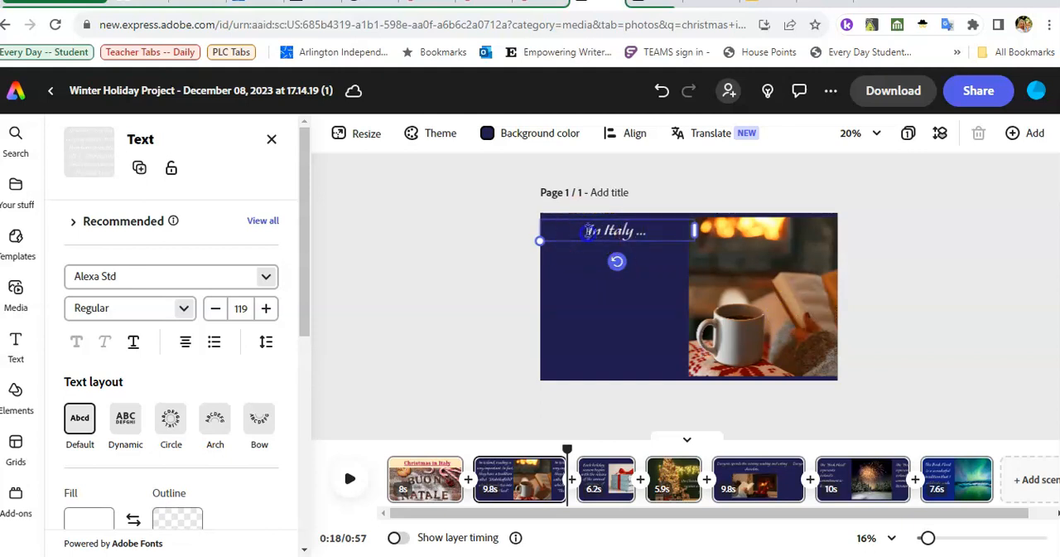
pyautogui.moveTo(588, 231); pyautogui.dragTo(656, 236)
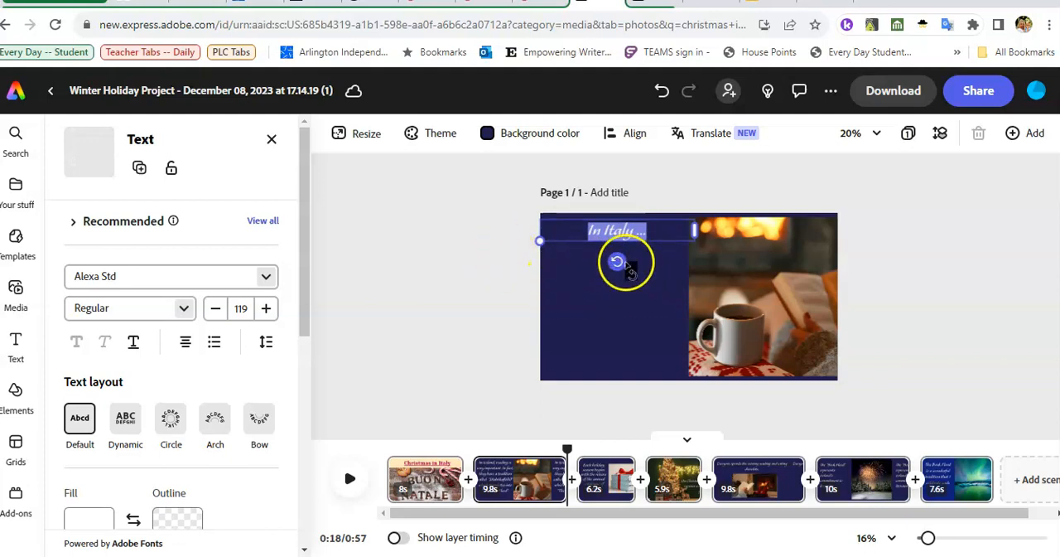
pyautogui.click(584, 332)
pyautogui.click(605, 347)
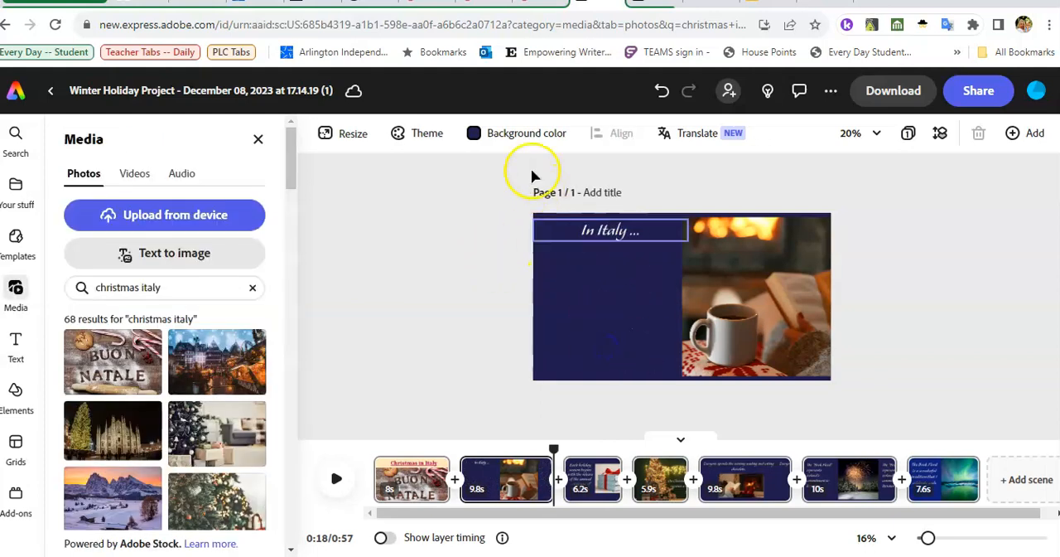
pyautogui.click(528, 133)
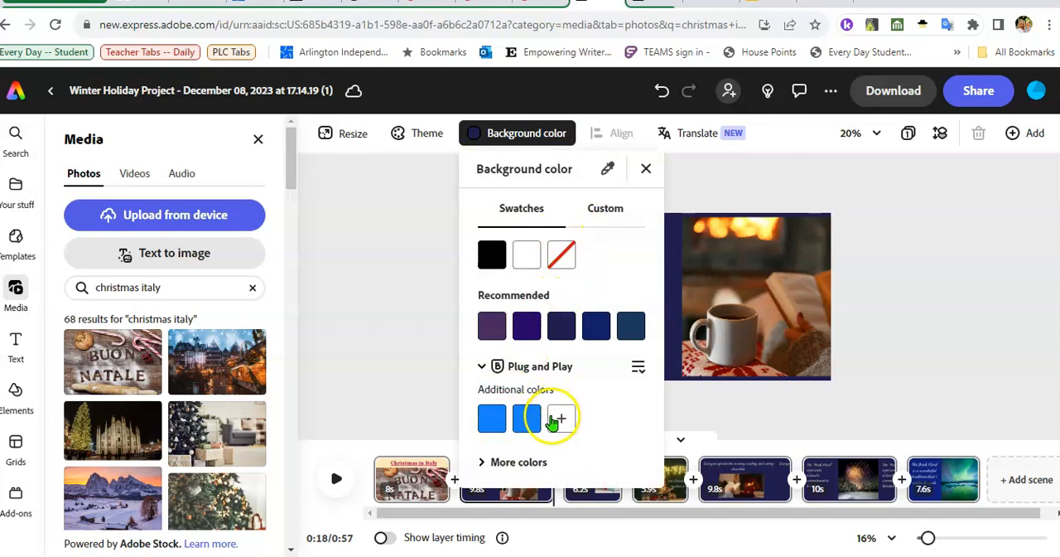
pyautogui.click(484, 462)
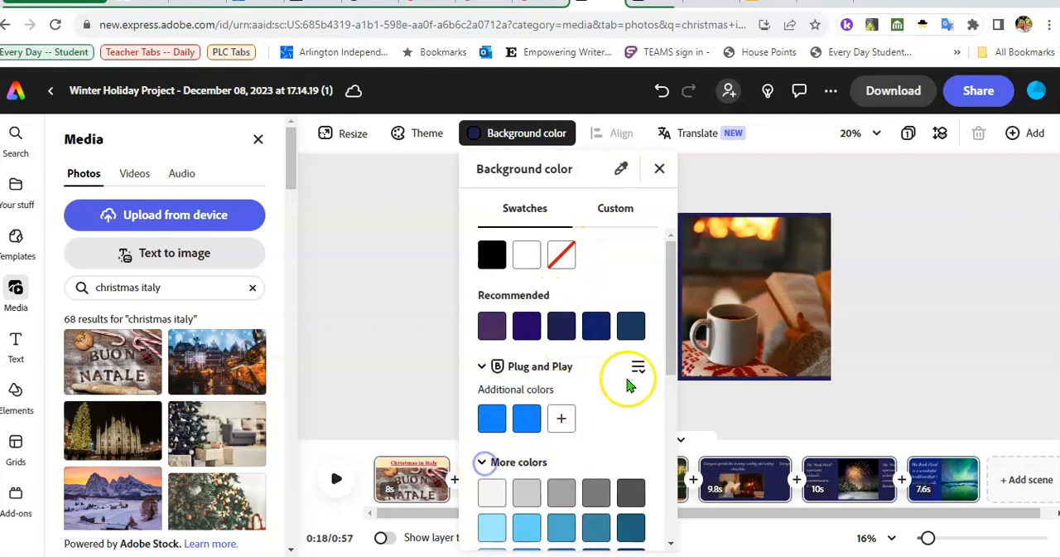
pyautogui.click(659, 168)
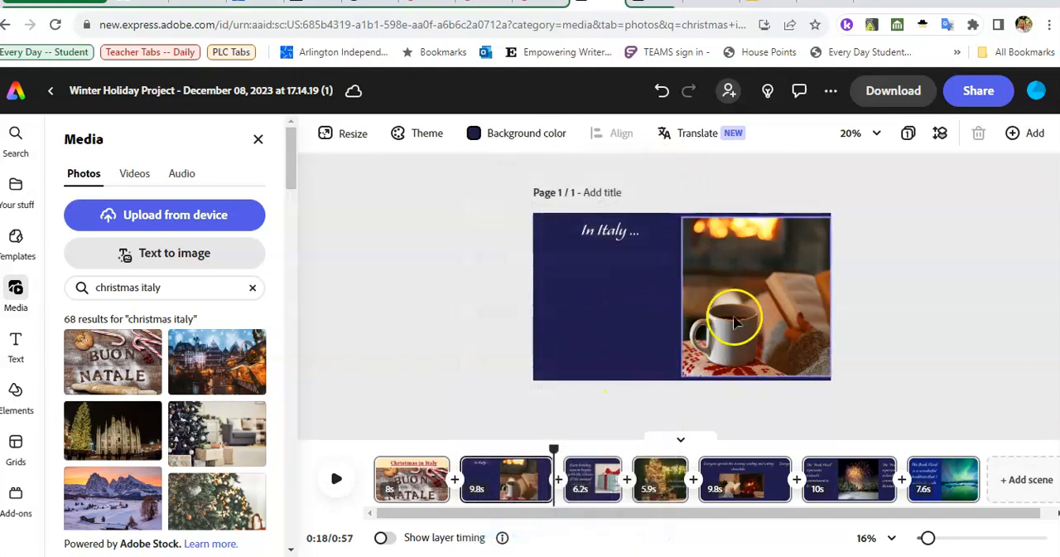
# - Add the snowy mountain sunset photo from the "christmas italy" results to the second scene and delete the coffee mug photo
pyautogui.click(735, 321)
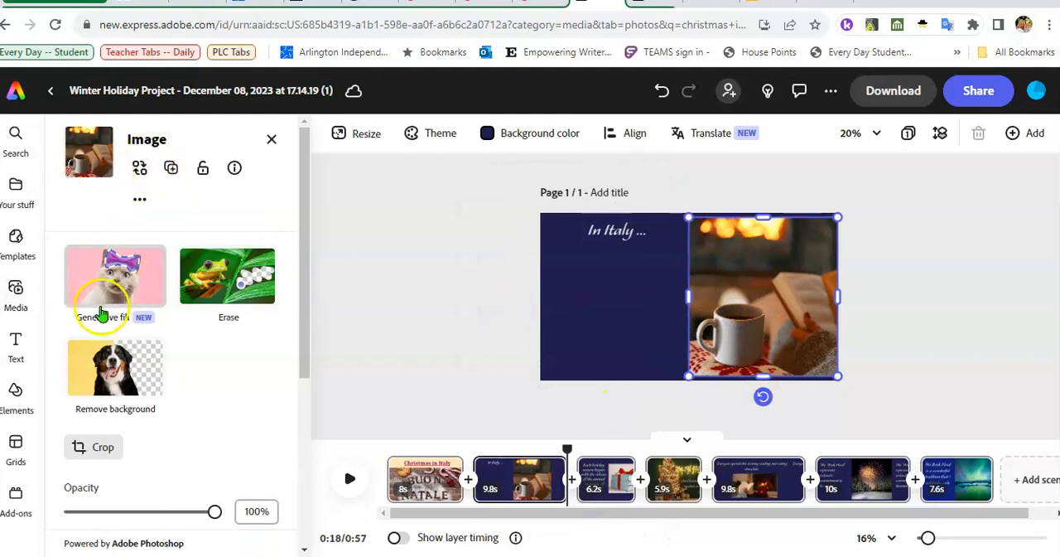
pyautogui.click(16, 291)
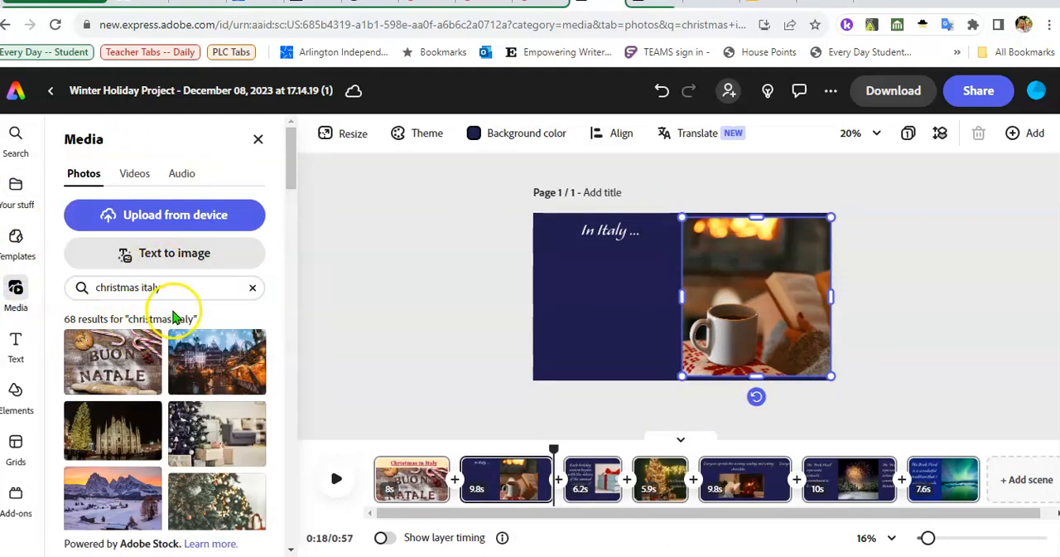
pyautogui.click(164, 497)
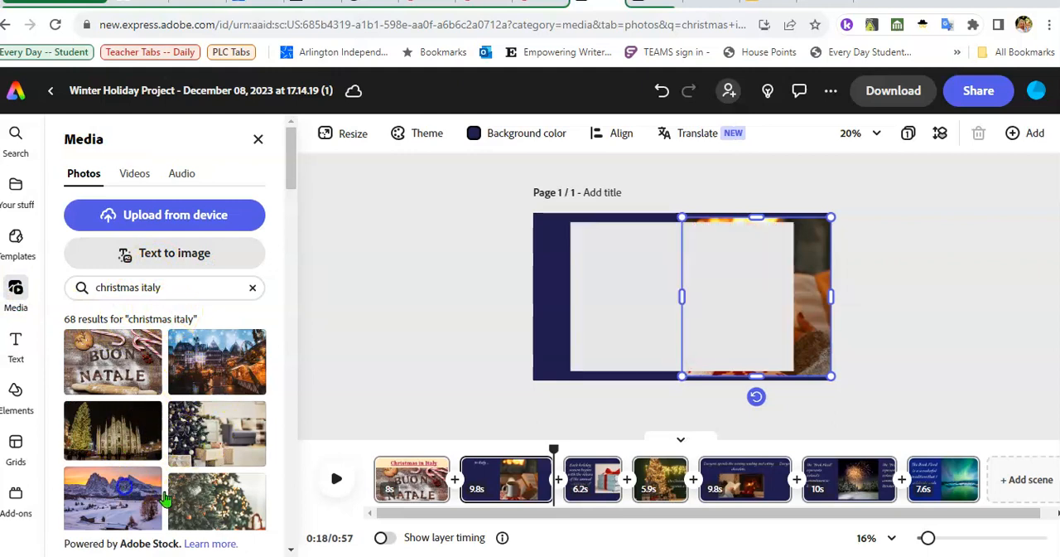
pyautogui.click(797, 331)
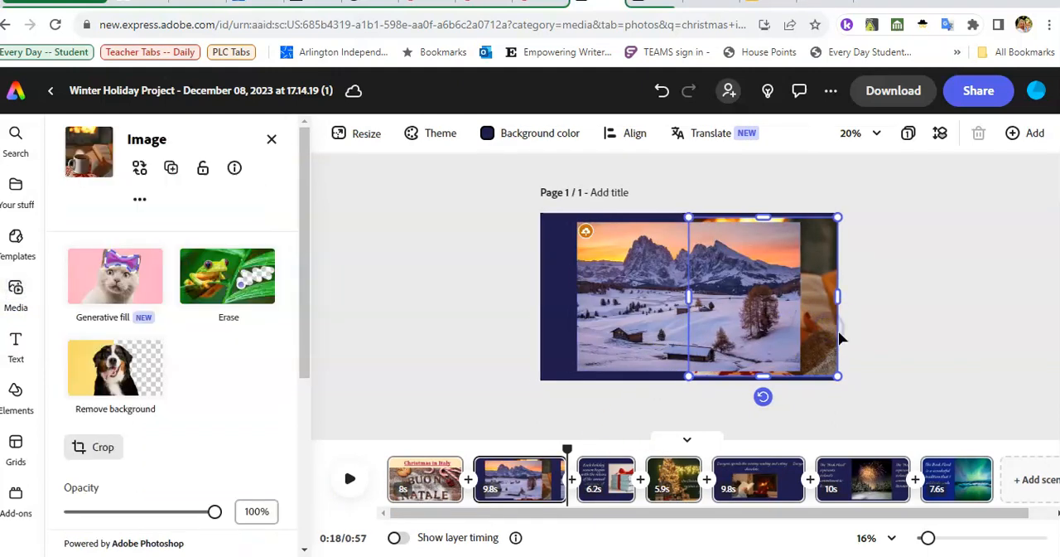
pyautogui.press('Delete')
# - Move the snowy mountain photo beside the "In Italy ..." text and narrow it to fit within the scene's right half
pyautogui.moveTo(705, 315); pyautogui.dragTo(746, 317)
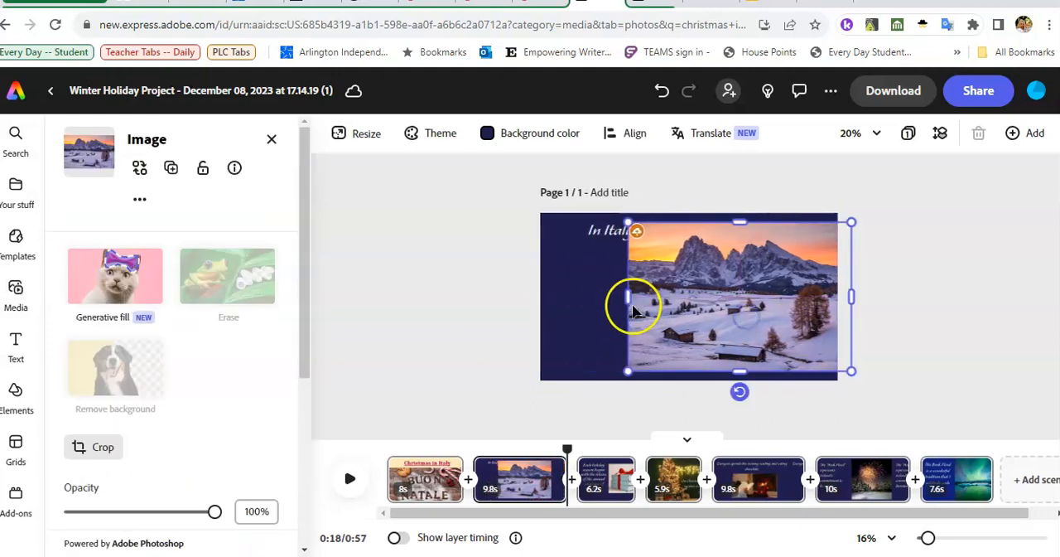
pyautogui.moveTo(634, 309); pyautogui.dragTo(672, 299)
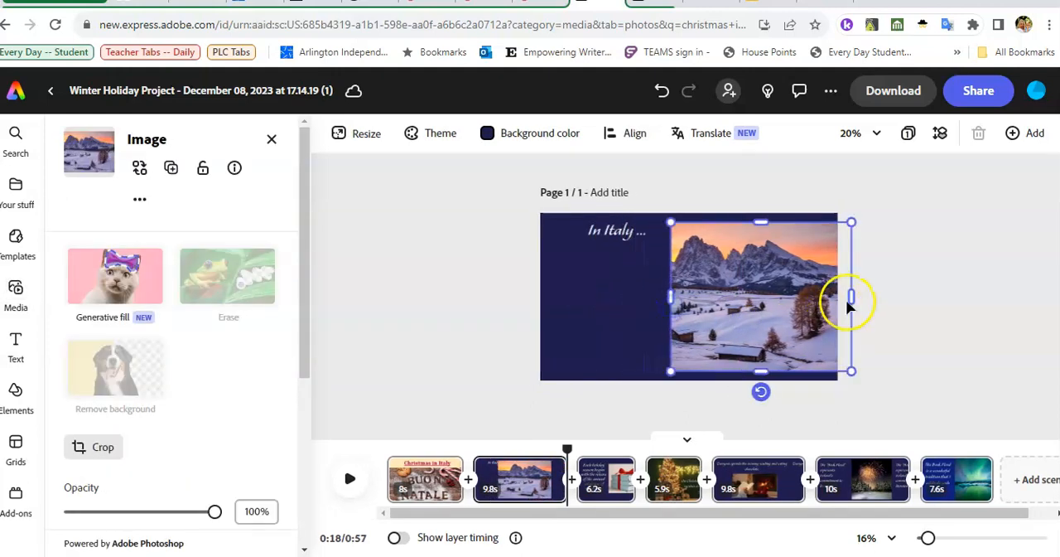
pyautogui.moveTo(852, 295); pyautogui.dragTo(827, 298)
pyautogui.moveTo(732, 323); pyautogui.dragTo(738, 326)
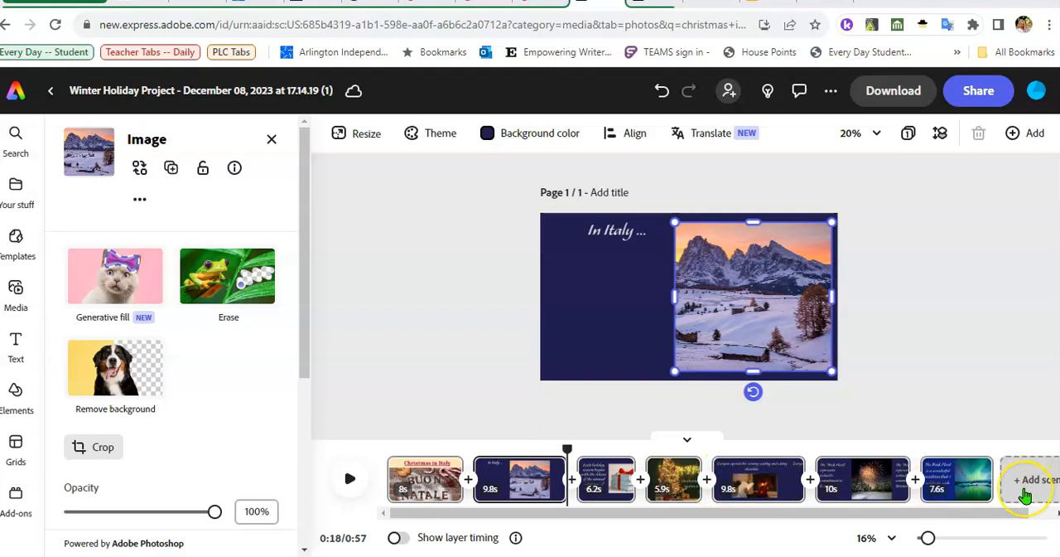
# - Add a new scene at the end and insert the 10 s golden spark burst video from the "christmas italy" videos
pyautogui.click(1025, 494)
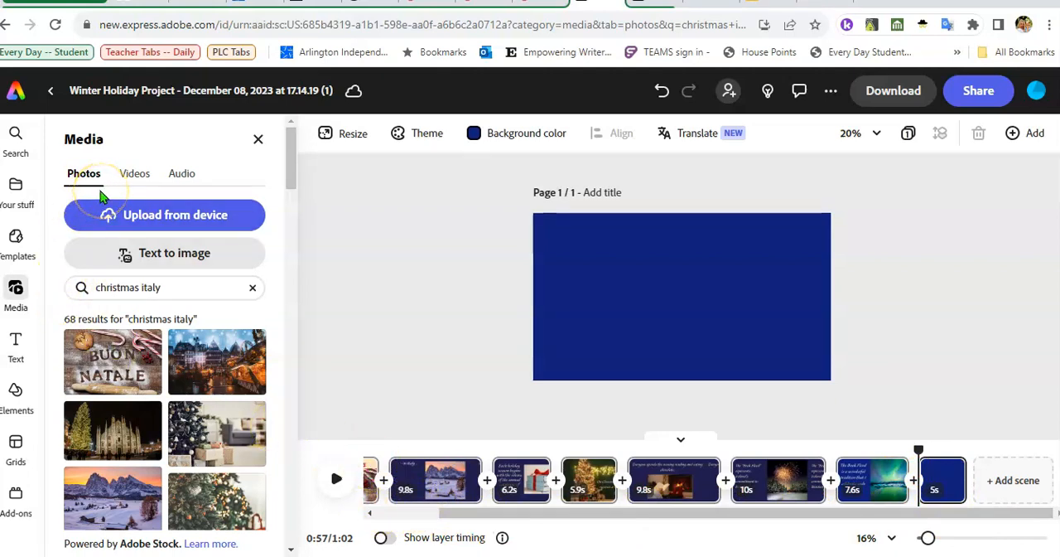
pyautogui.click(151, 180)
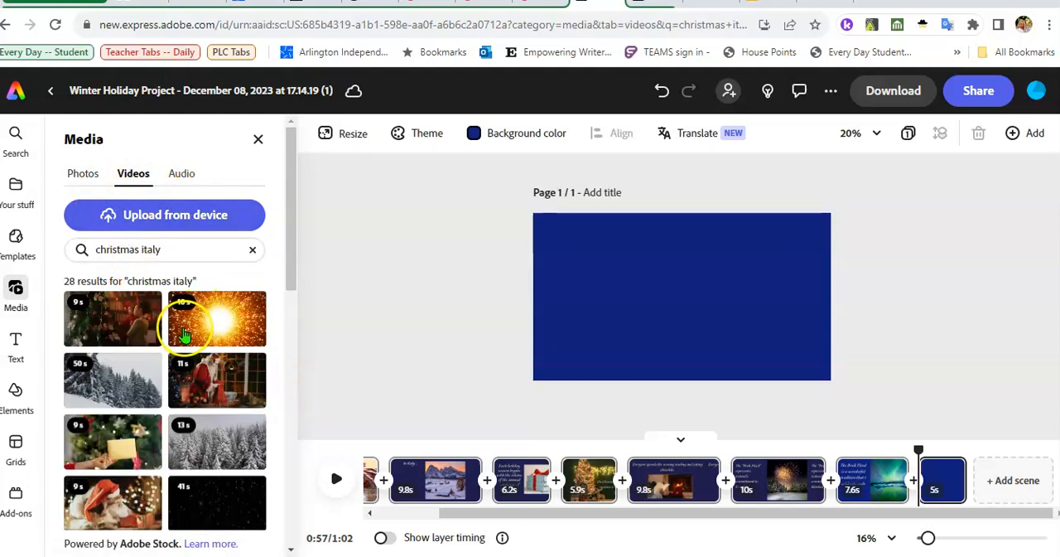
pyautogui.click(184, 334)
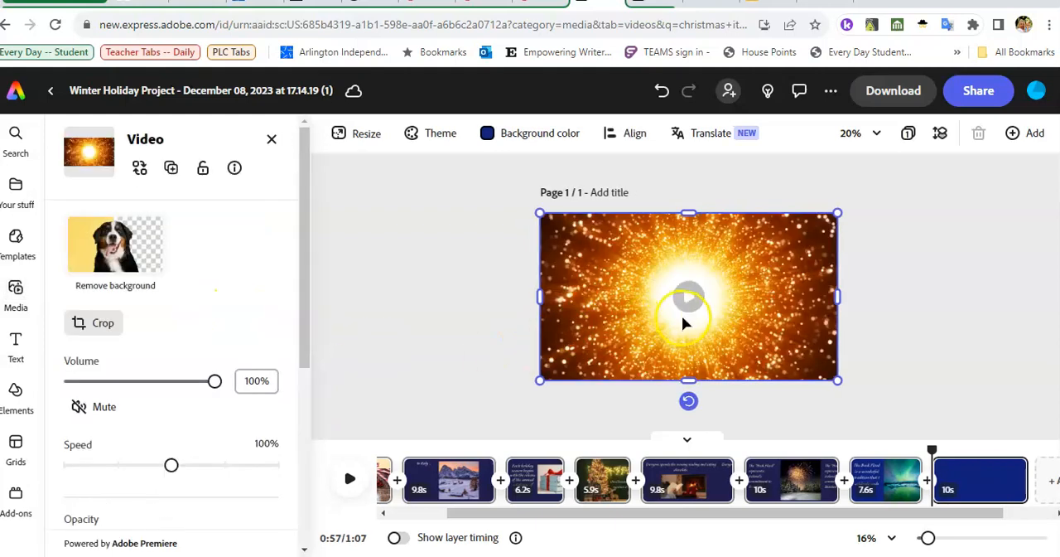
# - Shrink the golden spark video to about the left two-thirds of the scene, stretch it to full scene height, and deselect it
pyautogui.moveTo(837, 214); pyautogui.dragTo(739, 268)
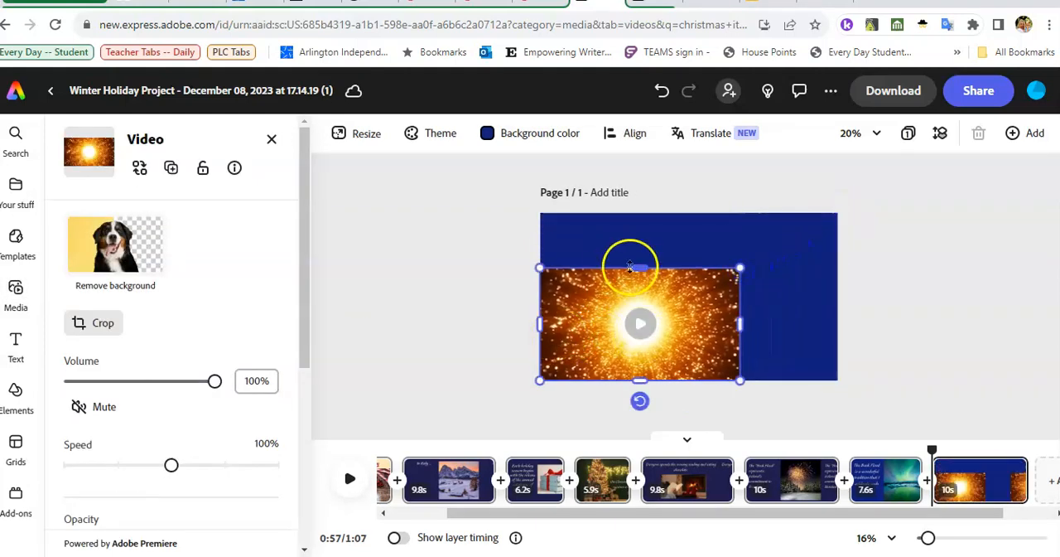
pyautogui.moveTo(629, 266); pyautogui.dragTo(630, 209)
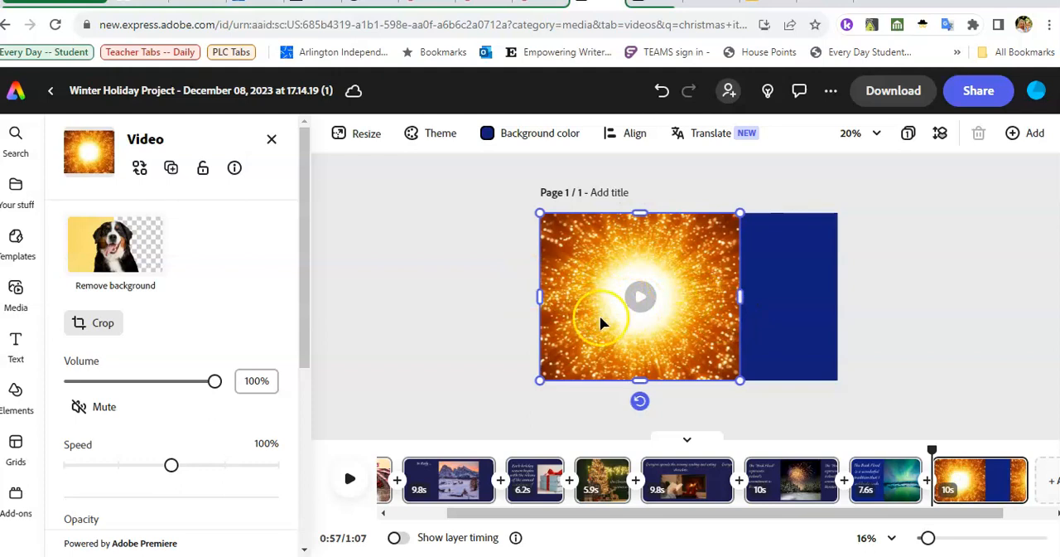
pyautogui.click(663, 311)
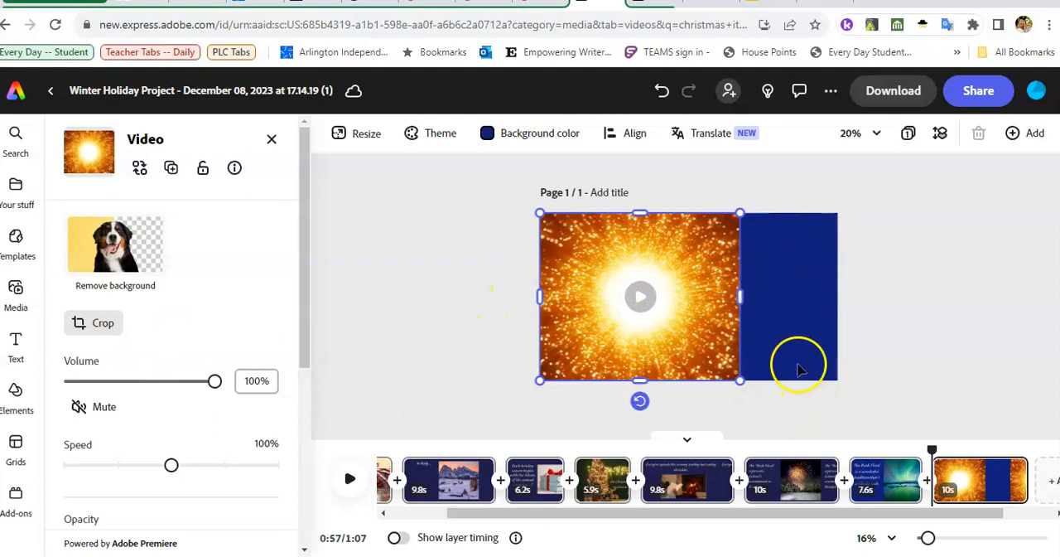
pyautogui.click(273, 140)
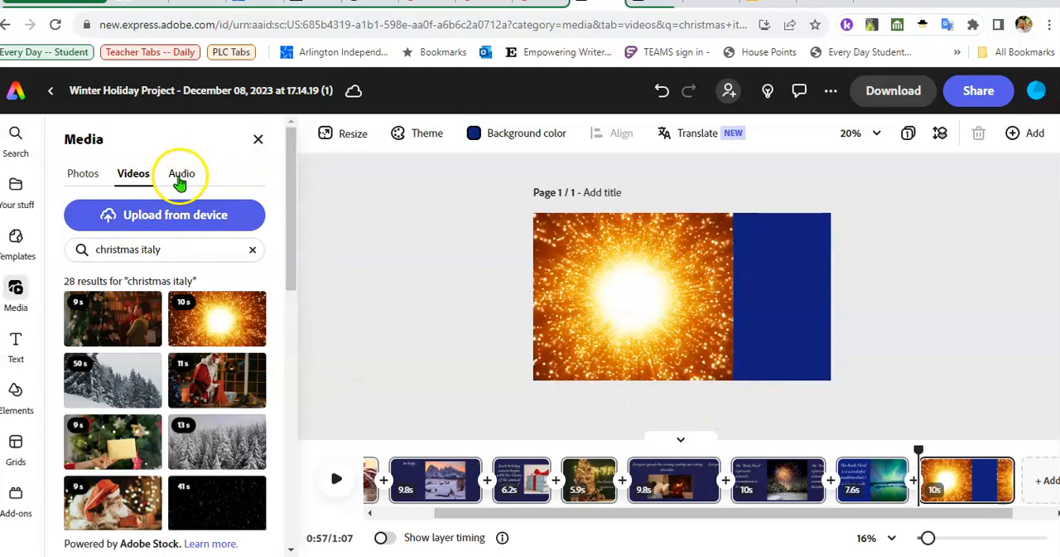
# - Switch the media library to audio and clear the "christmas italy" search to list all tracks by genre
pyautogui.click(180, 183)
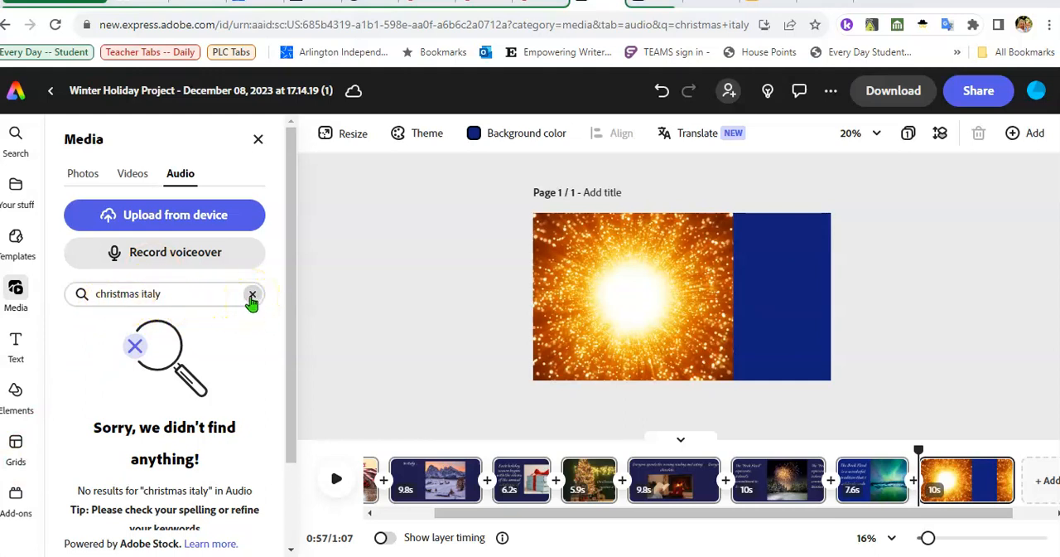
pyautogui.click(251, 296)
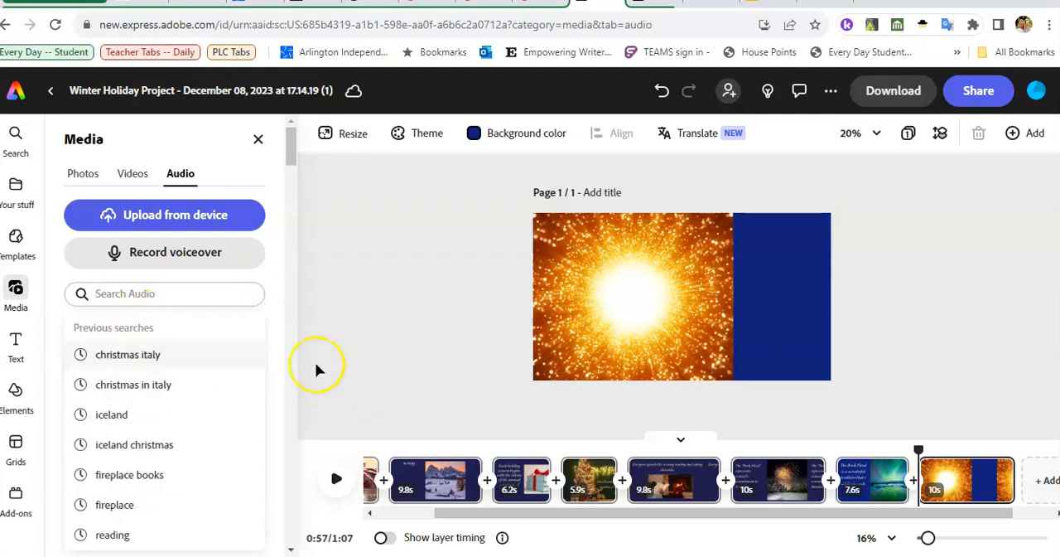
pyautogui.click(271, 280)
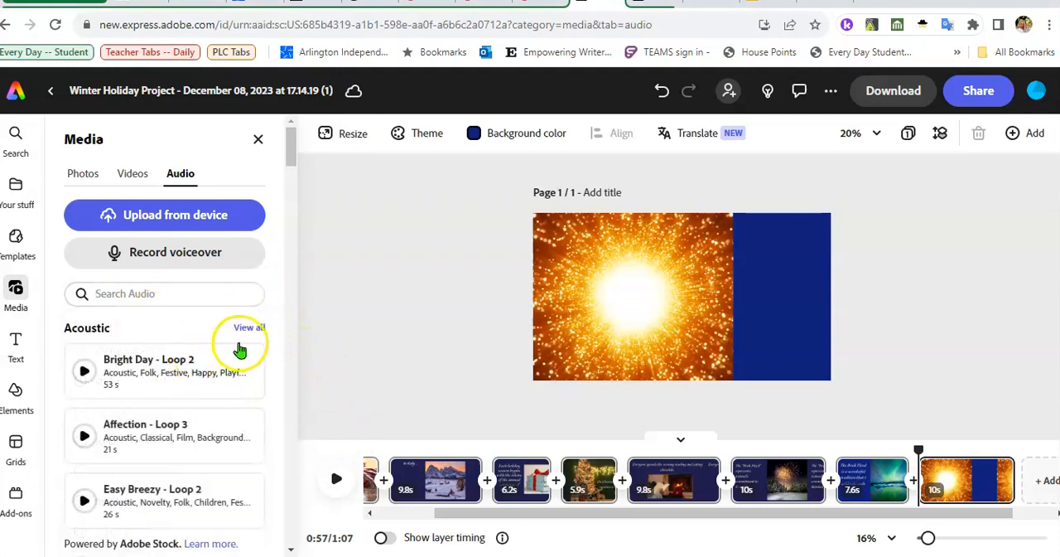
# - Browse the audio genres and their sample tracks for suitable background music
pyautogui.scroll(-1, 220, 373)
pyautogui.scroll(1, 199, 382)
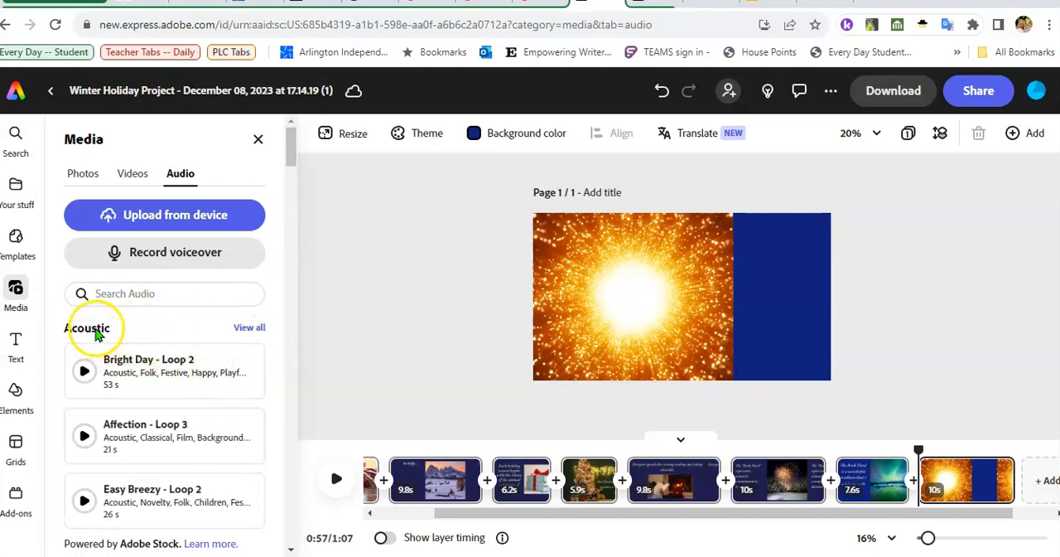
pyautogui.scroll(-4, 175, 426)
pyautogui.scroll(-1, 200, 425)
pyautogui.scroll(-3, 199, 425)
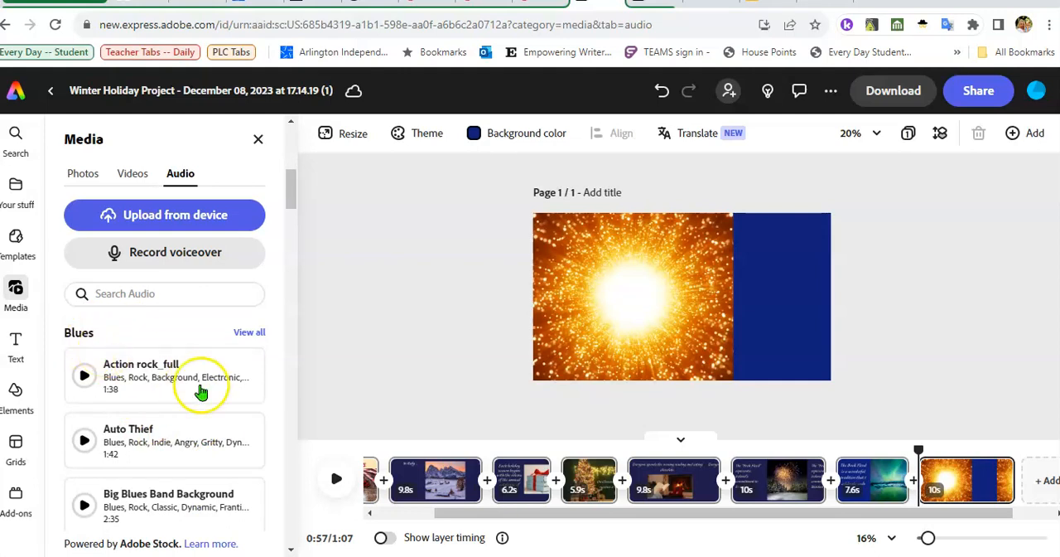
pyautogui.scroll(-2, 191, 414)
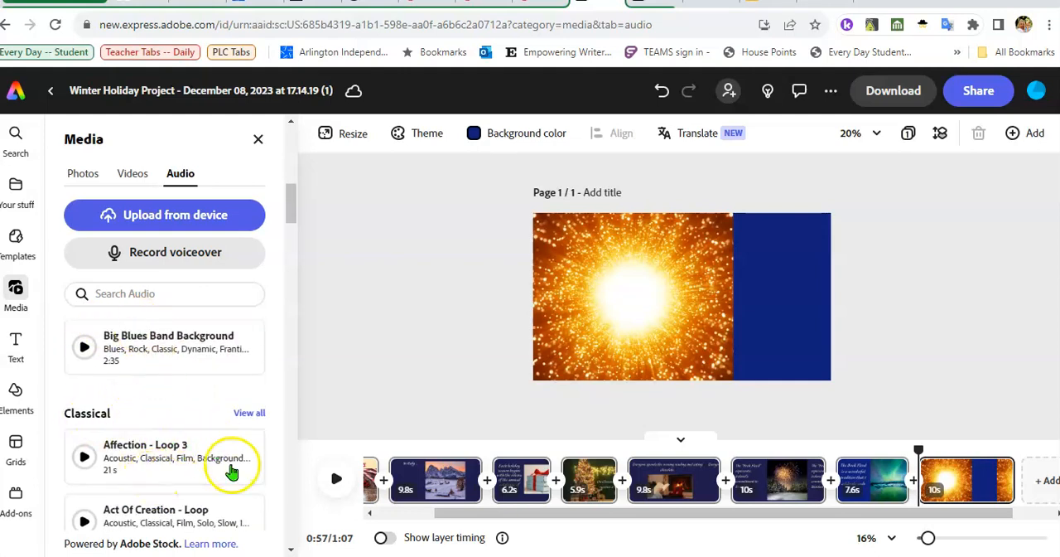
pyautogui.scroll(3, 222, 445)
pyautogui.scroll(3, 224, 443)
pyautogui.scroll(1, 244, 397)
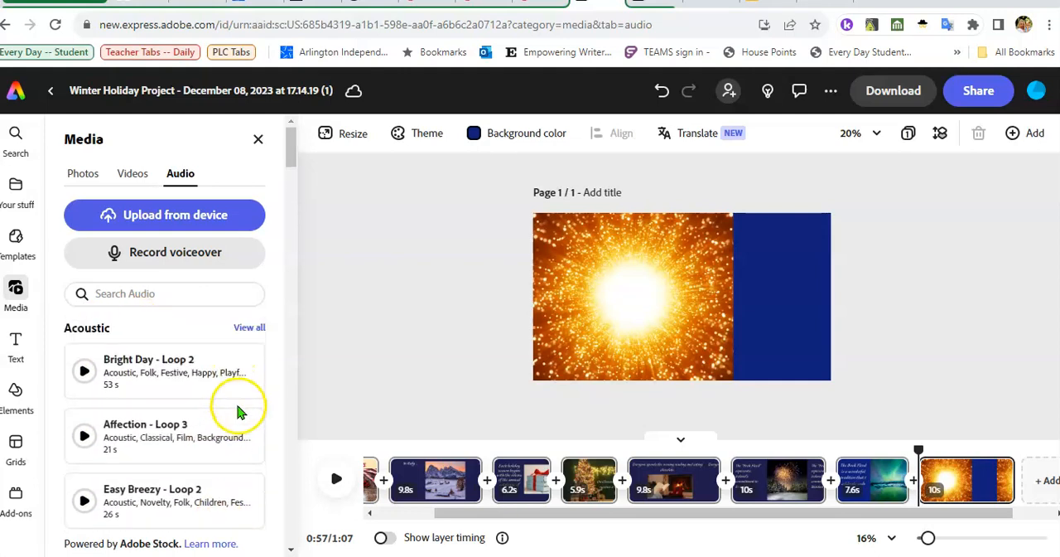
# - Show all Acoustic tracks and preview "Affection - Loop 3"
pyautogui.click(251, 330)
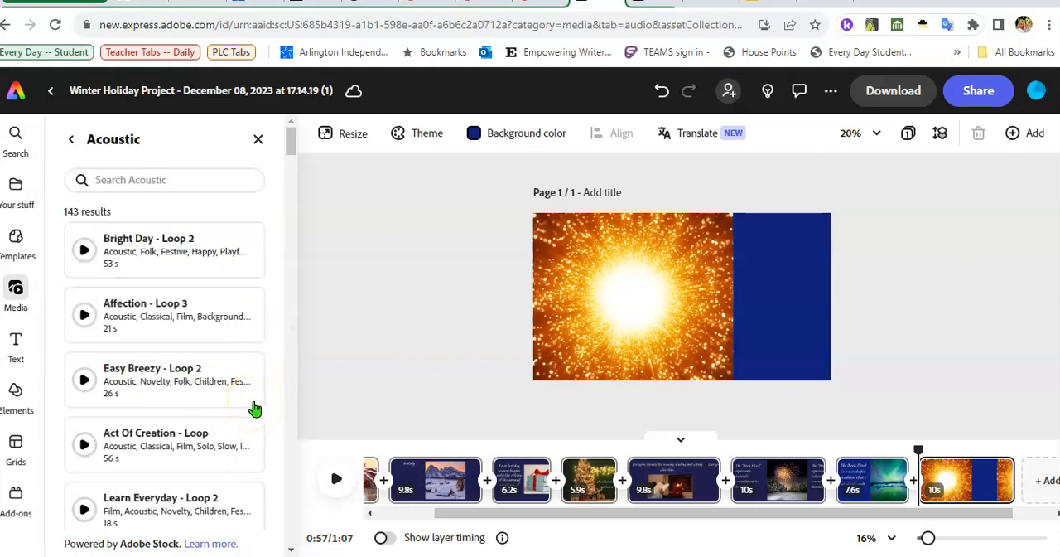
pyautogui.scroll(-2, 254, 407)
pyautogui.click(83, 235)
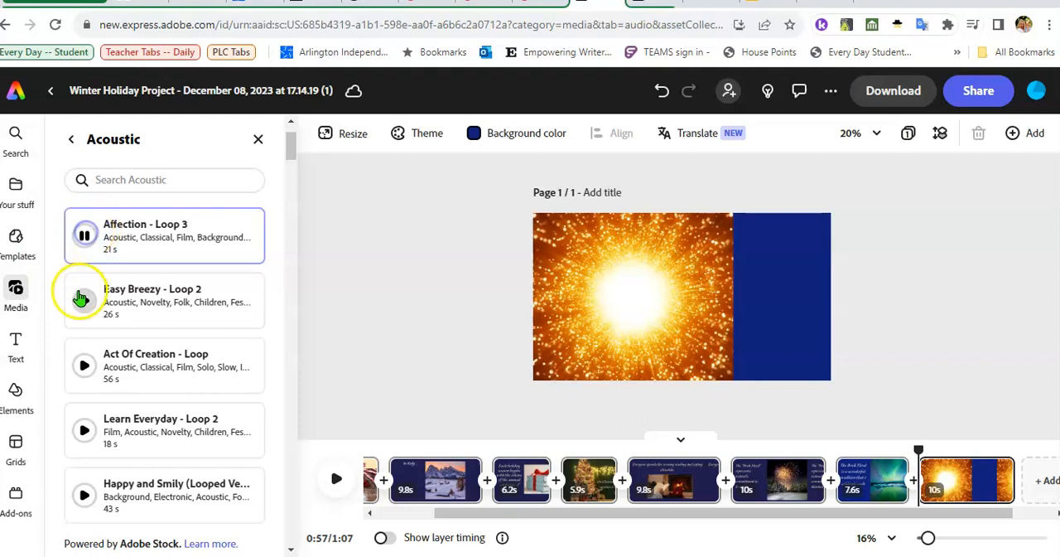
# - Preview the Acoustic tracks "Easy Breezy - Loop 2", "Act Of Creation - Loop", "Learn Everyday - Loop 2" and "Bright Day - Loop 2"
pyautogui.click(86, 301)
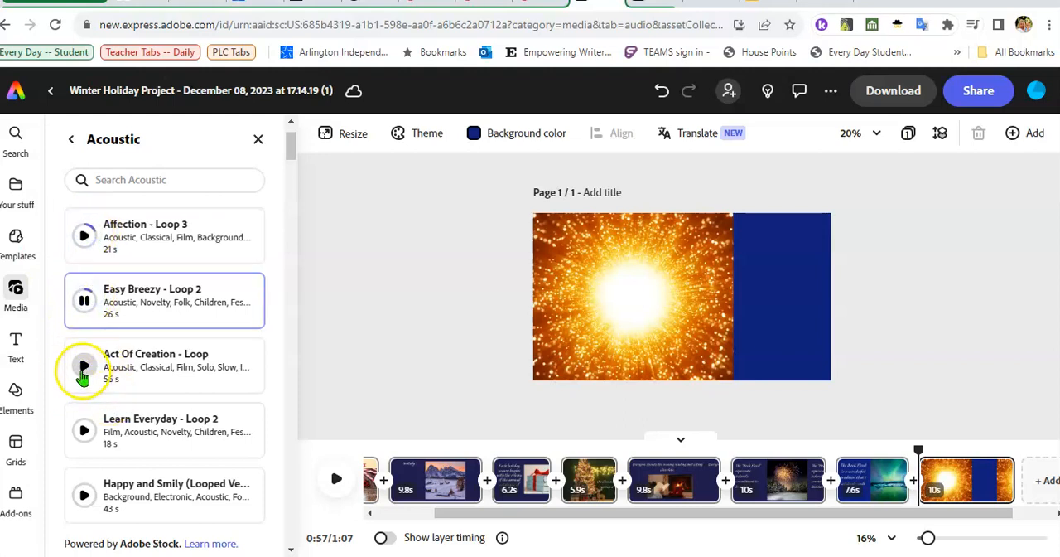
pyautogui.click(83, 368)
pyautogui.click(84, 432)
pyautogui.click(84, 430)
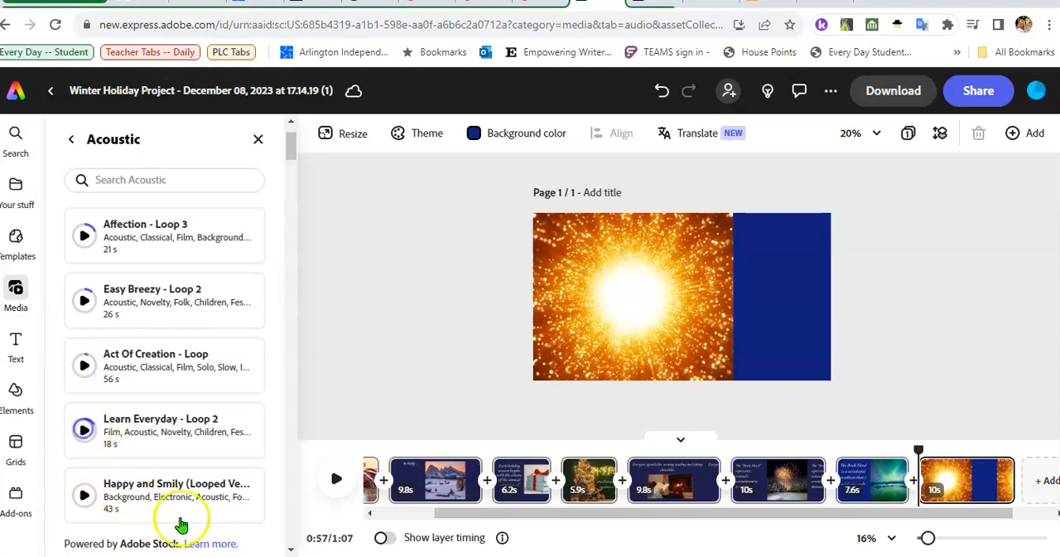
pyautogui.scroll(-2, 198, 435)
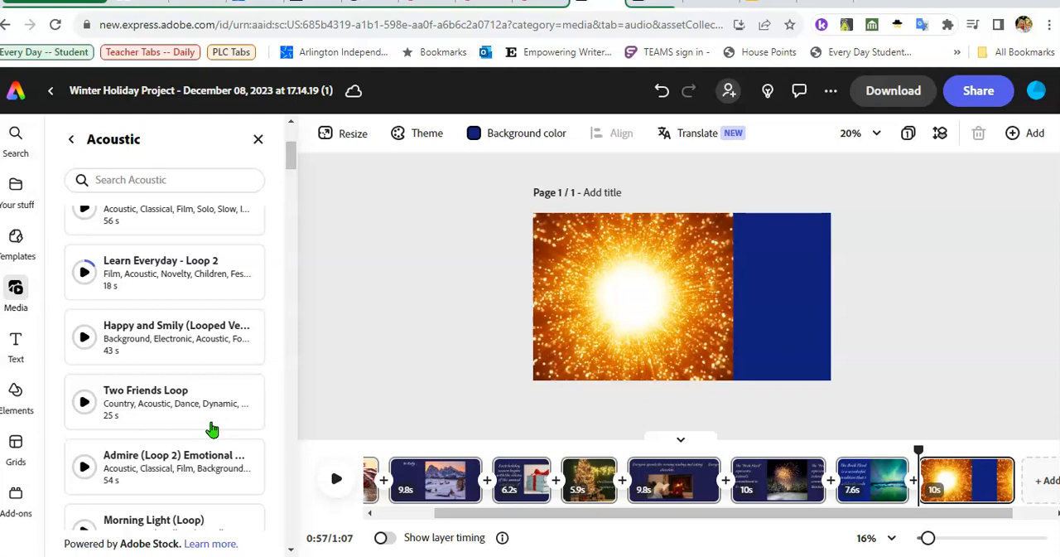
pyautogui.click(10, 495)
pyautogui.scroll(3, 196, 331)
pyautogui.click(83, 253)
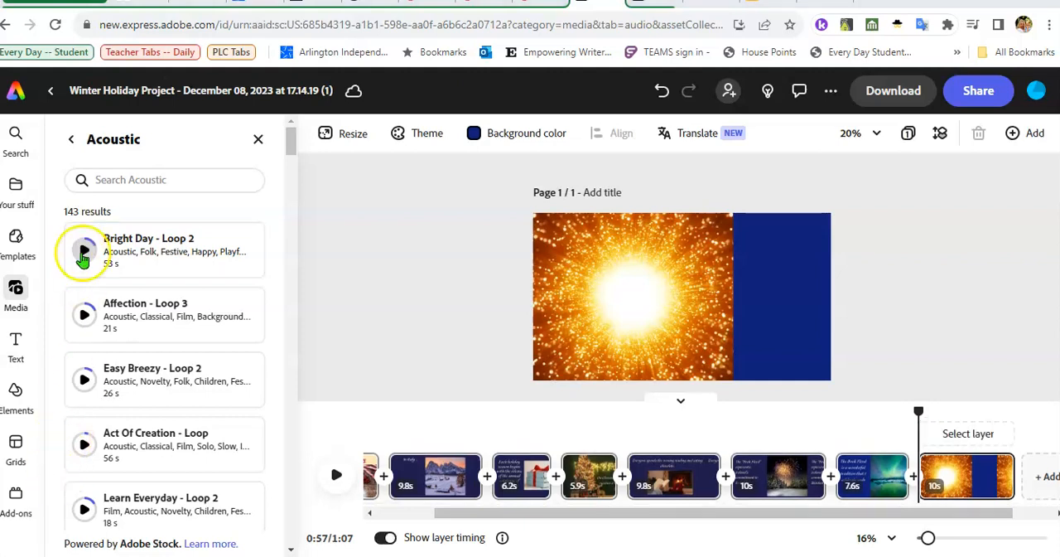
pyautogui.click(83, 253)
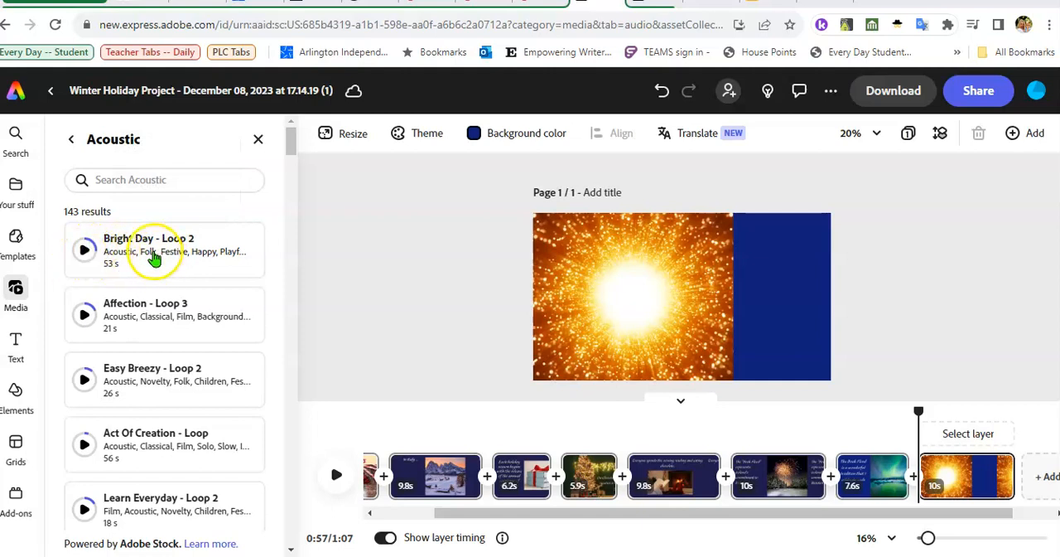
# - Add "Bright Day - Loop 2" as the video's background music and delete the golden spark scene at the end
pyautogui.click(154, 252)
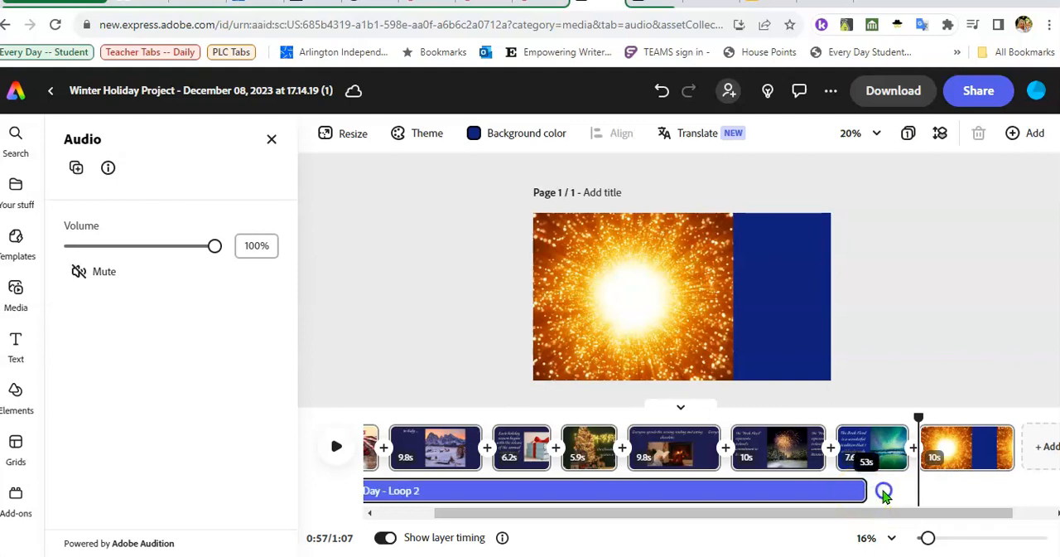
pyautogui.moveTo(854, 491); pyautogui.dragTo(904, 492)
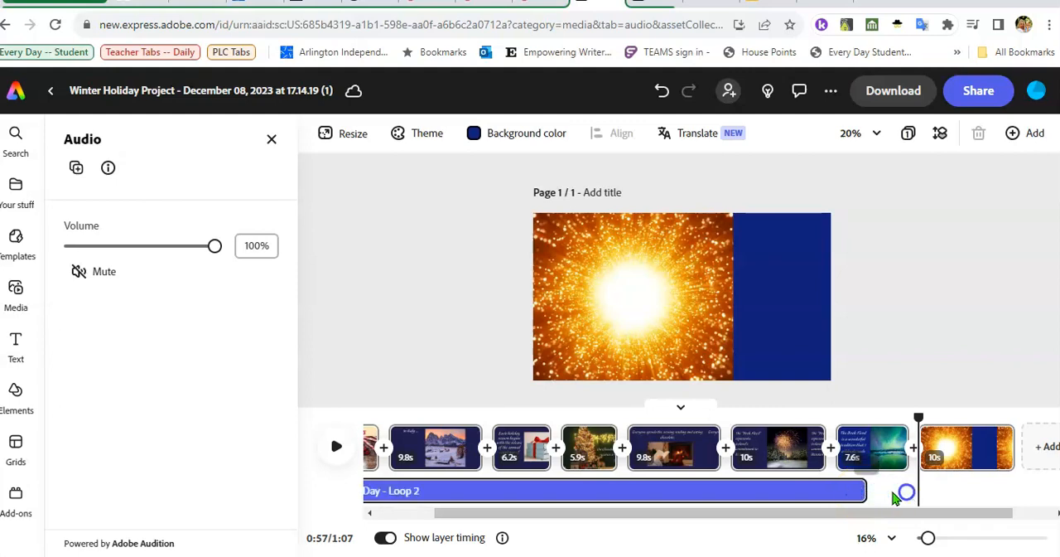
pyautogui.click(842, 491)
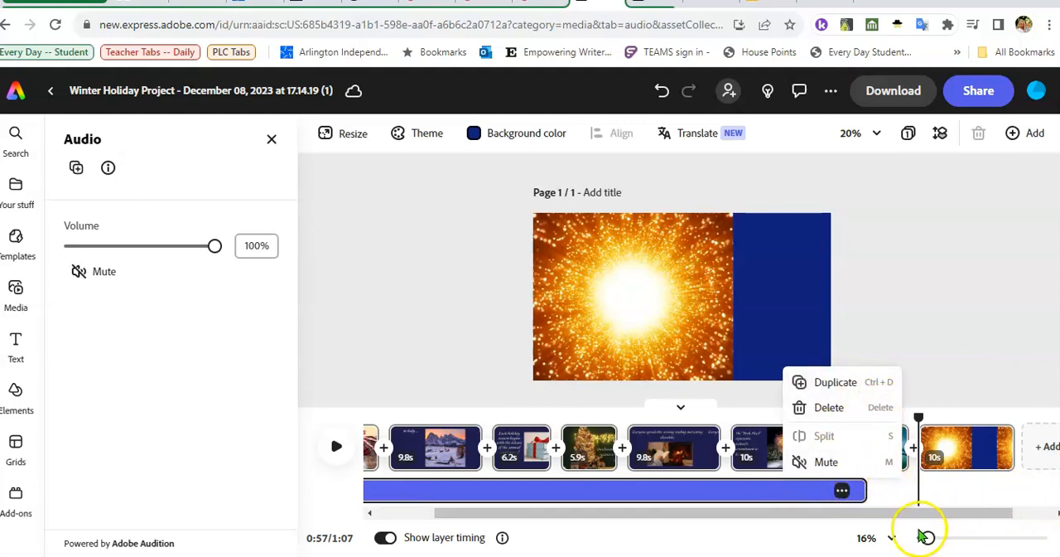
pyautogui.click(844, 490)
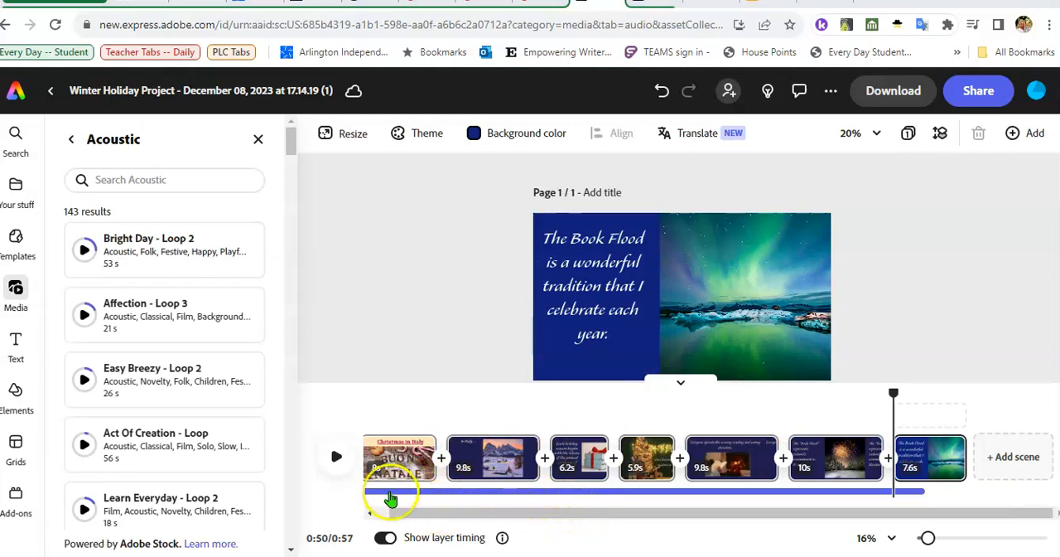
pyautogui.press('ctrl')
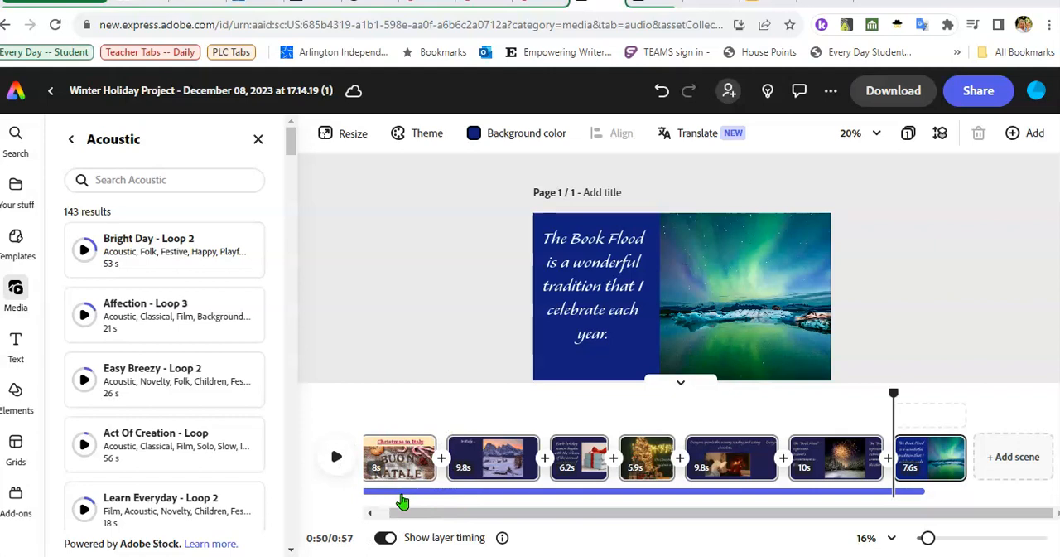
# - Record a voiceover of about 35 seconds from the start of the video with the default microphone
pyautogui.click(257, 139)
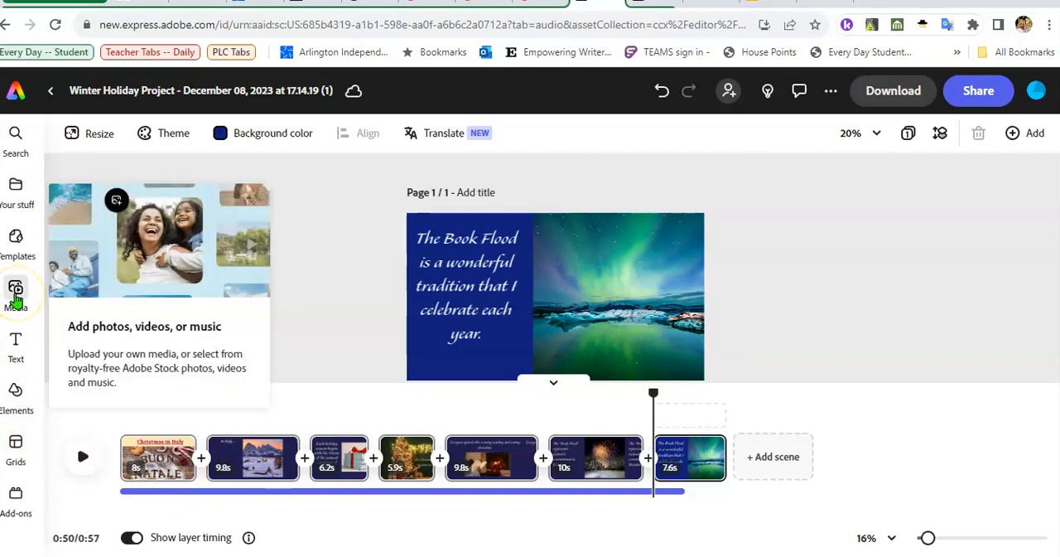
pyautogui.click(15, 298)
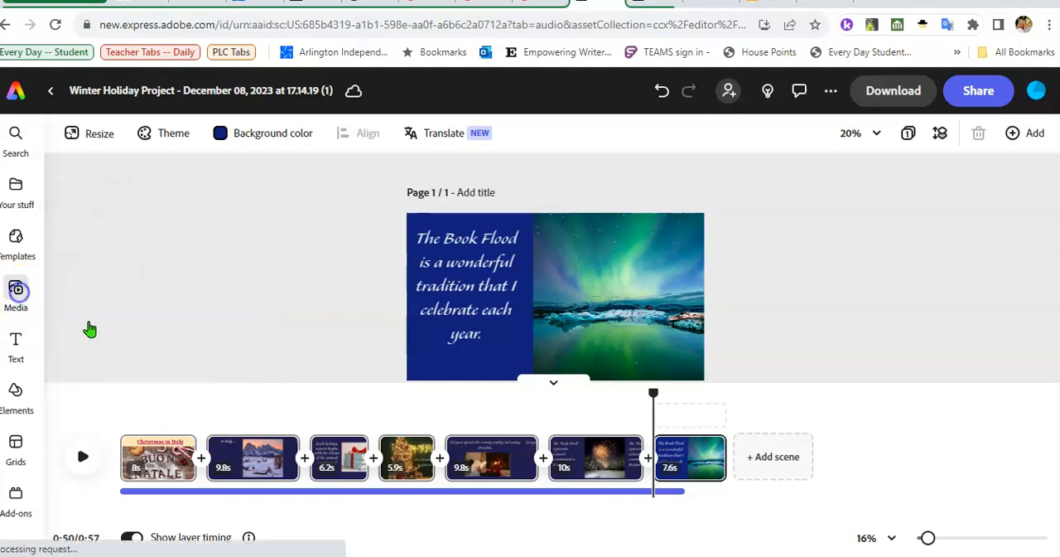
pyautogui.moveTo(907, 396); pyautogui.dragTo(307, 418)
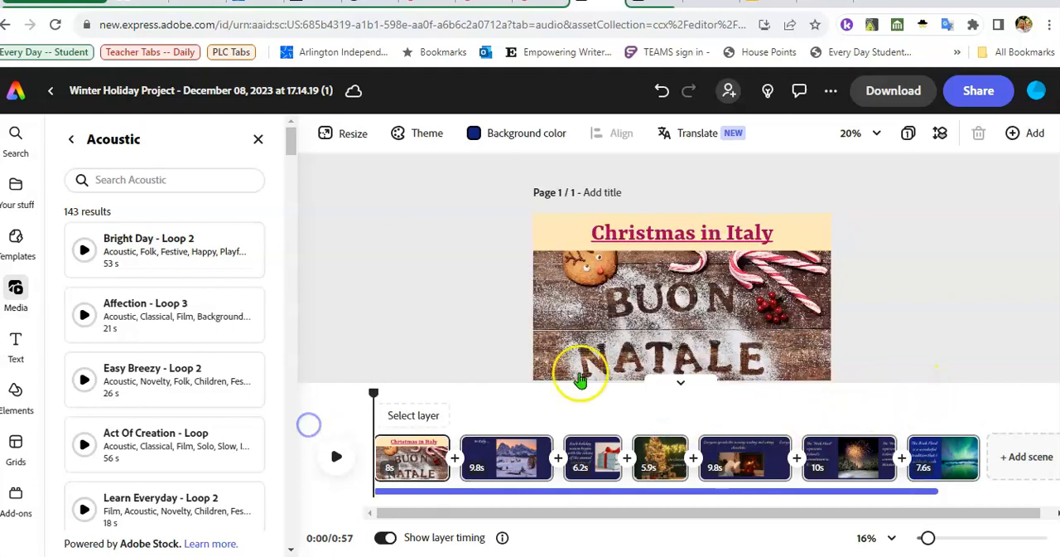
pyautogui.click(70, 140)
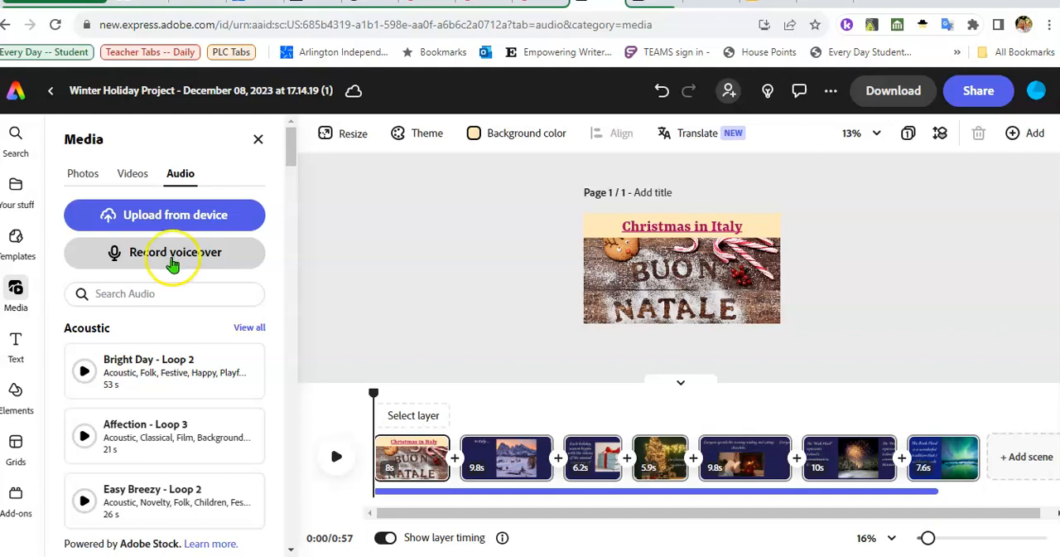
pyautogui.click(166, 259)
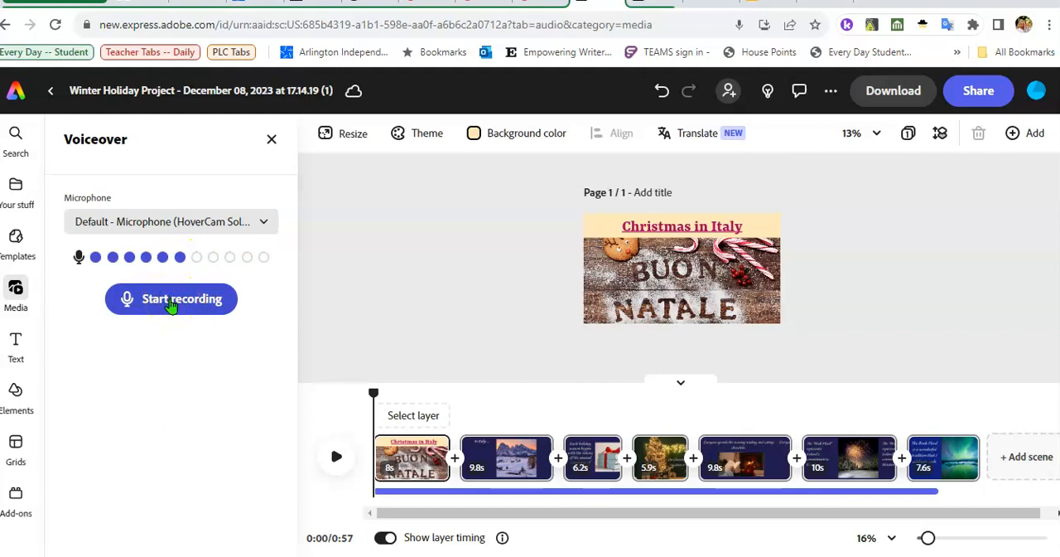
pyautogui.click(171, 303)
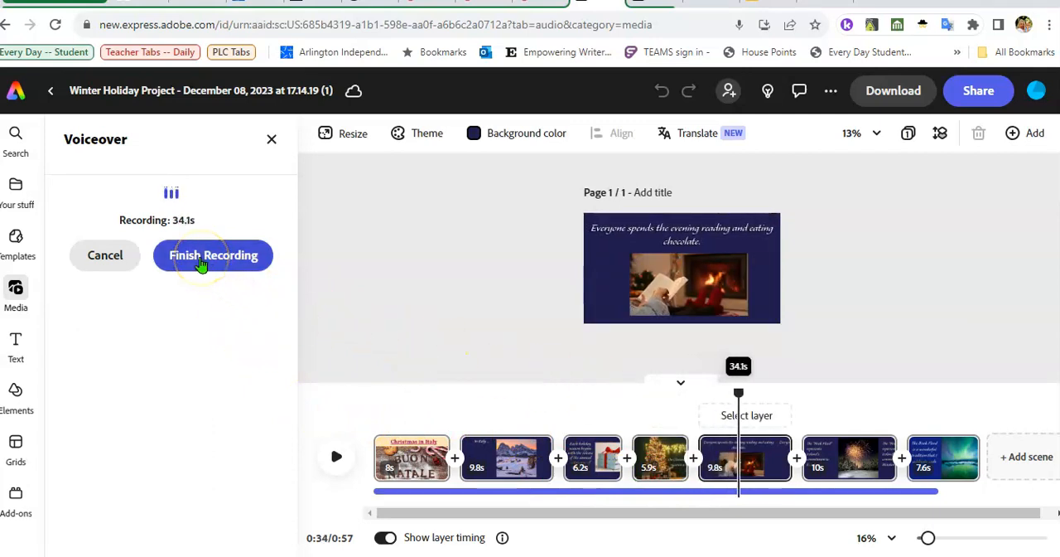
pyautogui.click(200, 264)
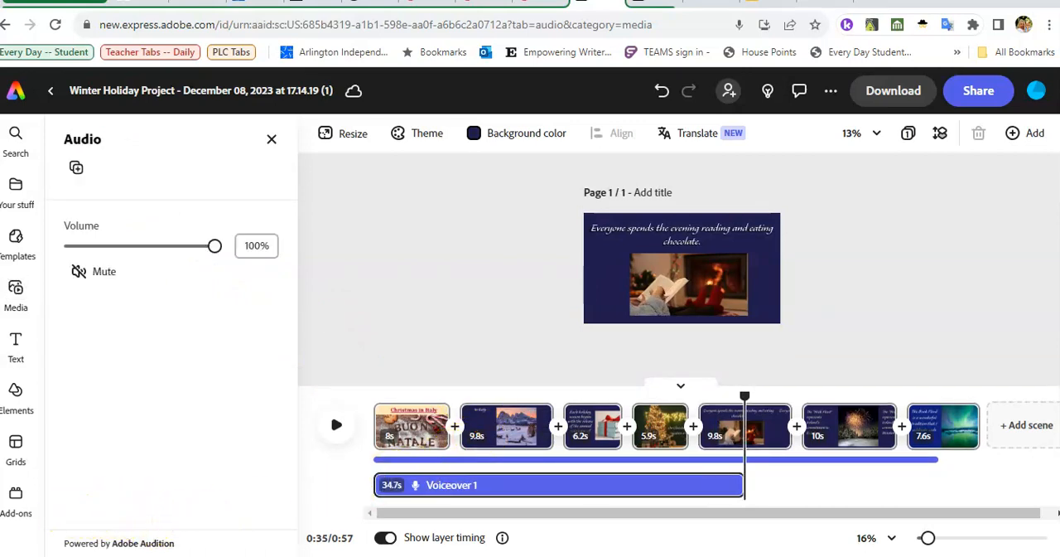
# - Play the opening of the video from 0:00 to check the voiceover against the music
pyautogui.moveTo(734, 424)
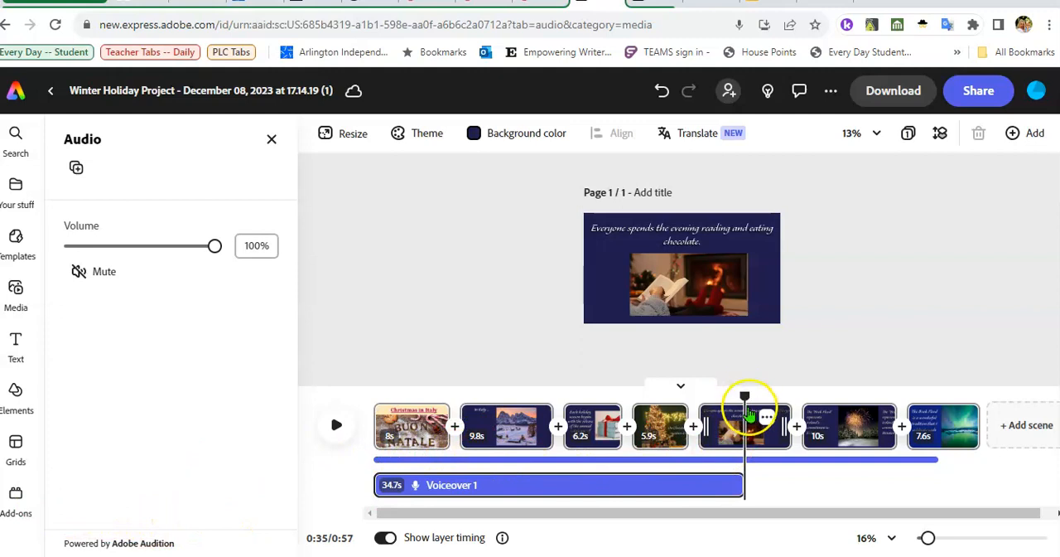
pyautogui.moveTo(746, 410); pyautogui.dragTo(374, 427)
pyautogui.click(336, 443)
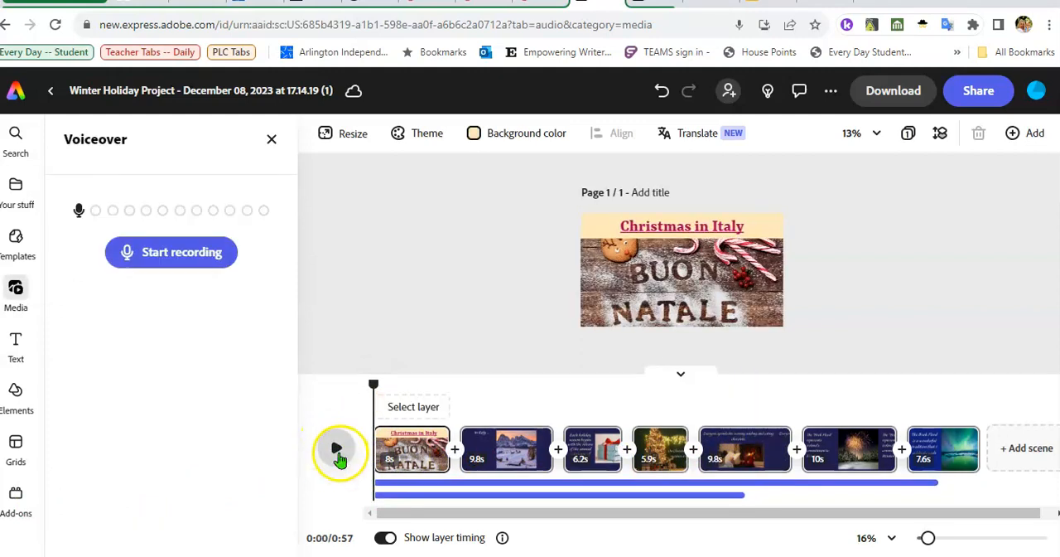
pyautogui.click(337, 449)
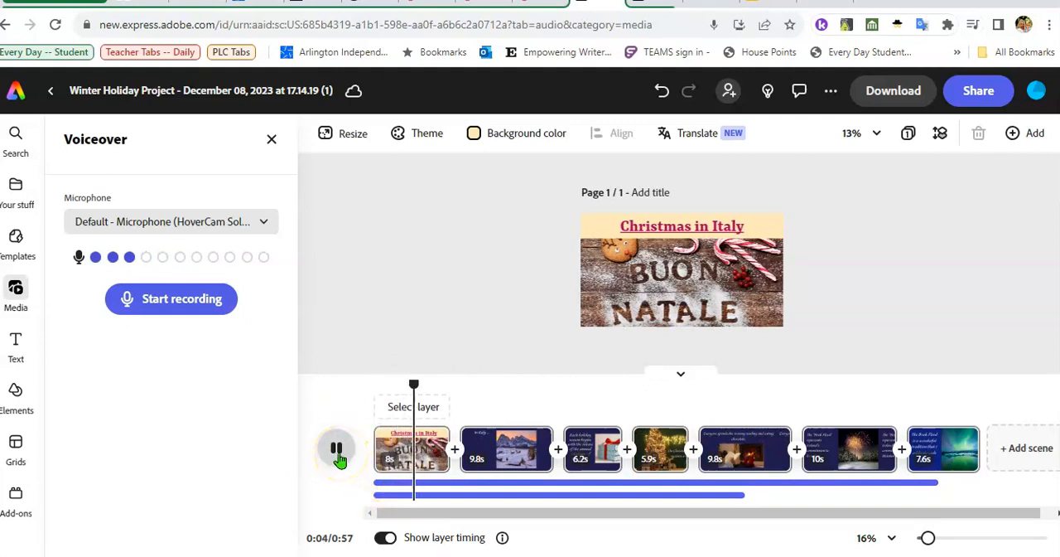
pyautogui.click(336, 451)
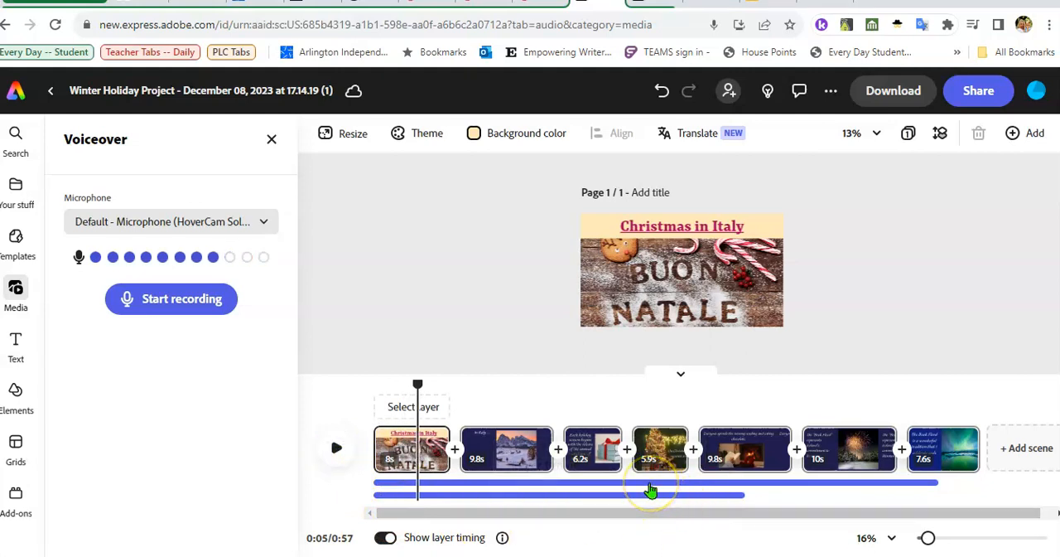
# - Lower the volume of the "Bright Day - Loop 2" music track to 15%
pyautogui.click(651, 483)
pyautogui.moveTo(738, 466)
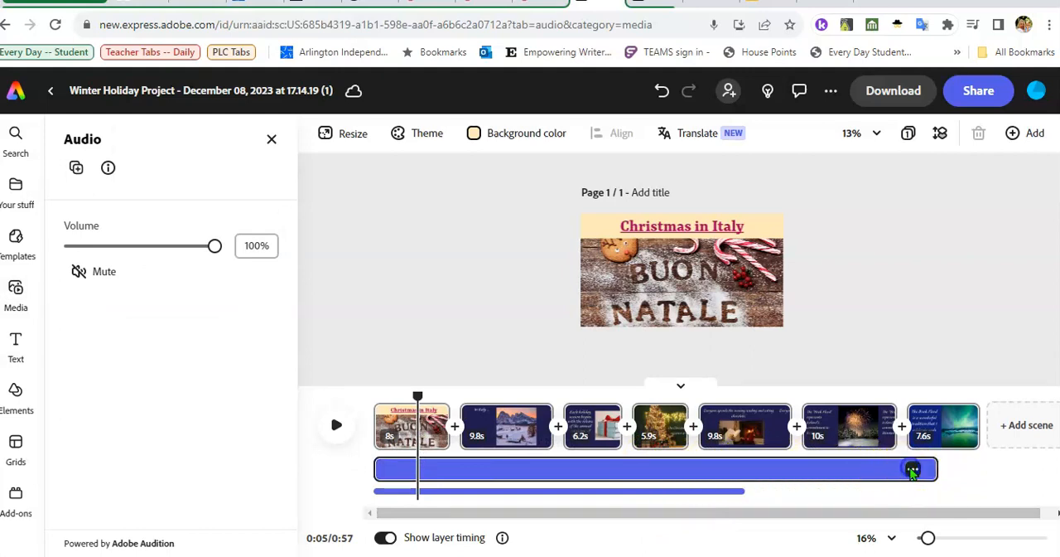
pyautogui.click(912, 471)
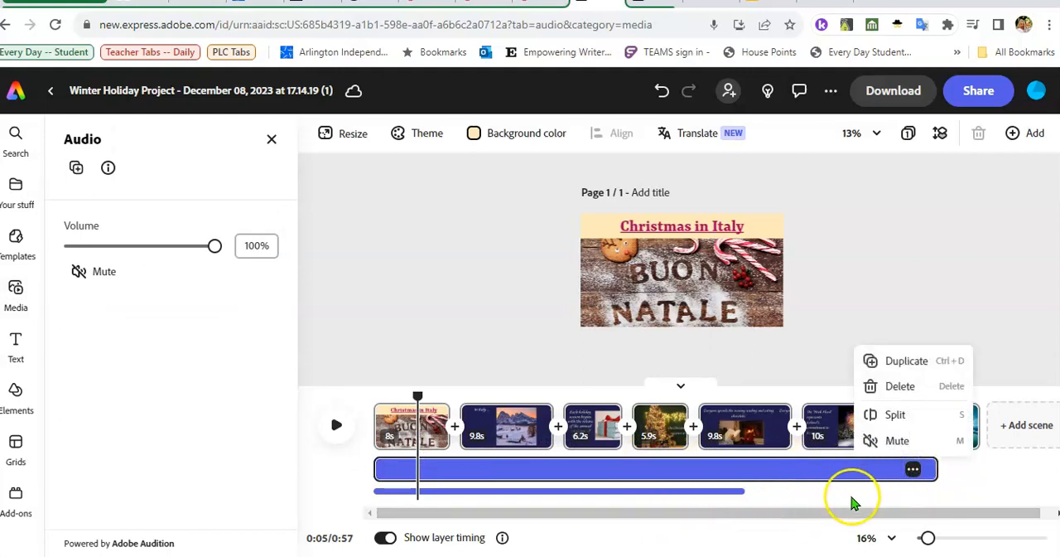
pyautogui.click(604, 486)
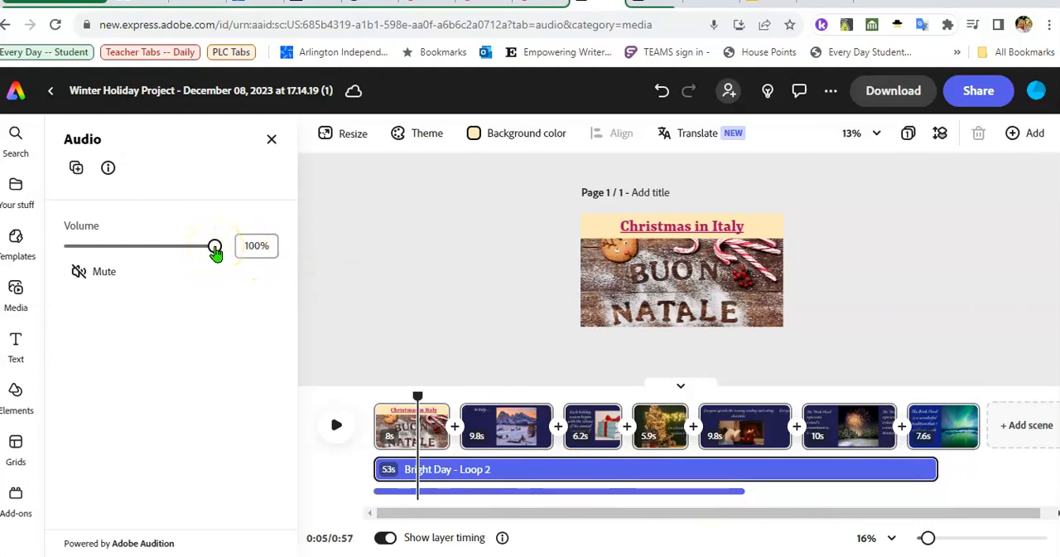
pyautogui.moveTo(194, 255); pyautogui.dragTo(79, 256)
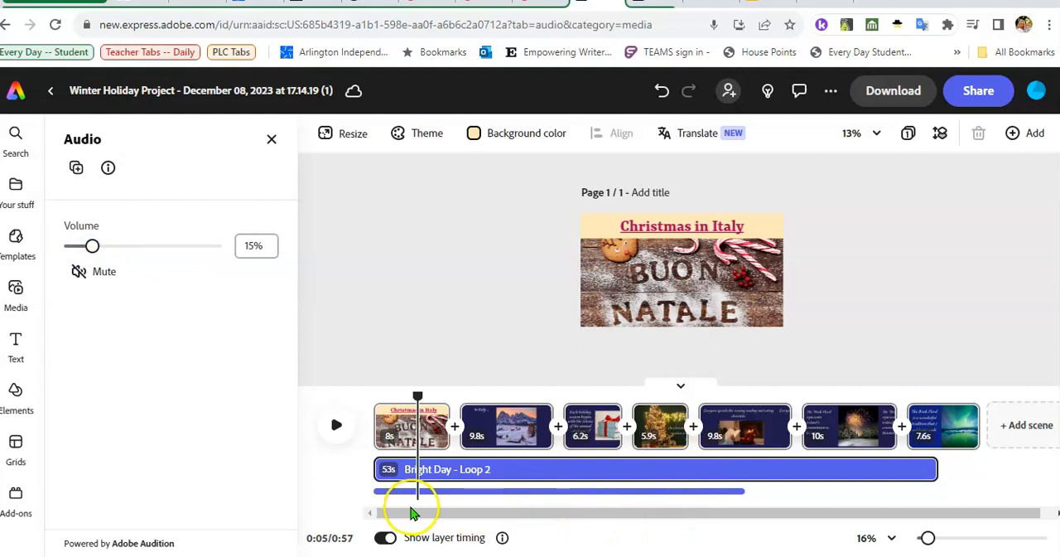
# - Replay the video from the start into the second scene to check the new music volume
pyautogui.moveTo(417, 396); pyautogui.dragTo(374, 409)
pyautogui.click(336, 425)
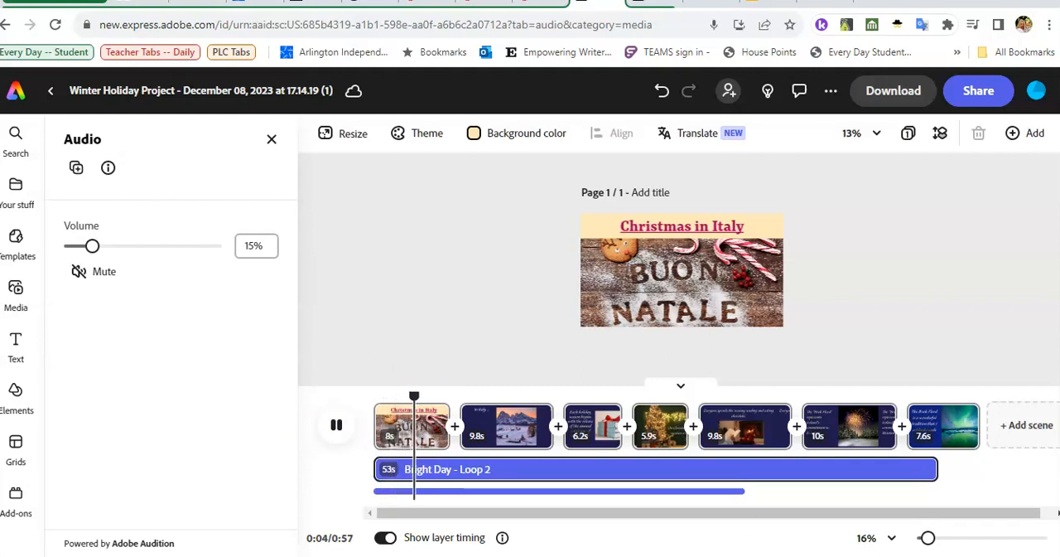
pyautogui.click(336, 427)
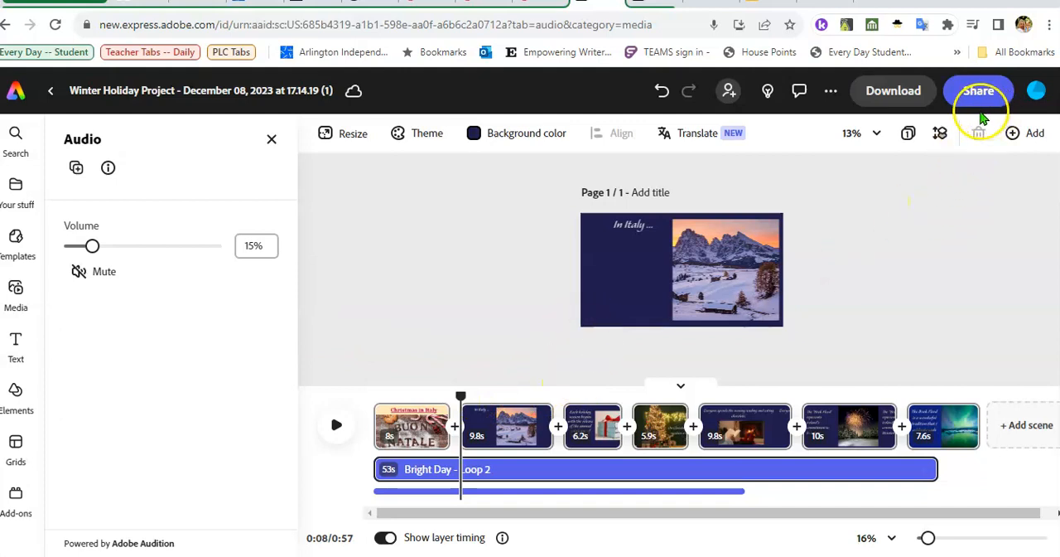
# - Publish the video to the web with author display and remixing off, and copy the published link
pyautogui.click(971, 100)
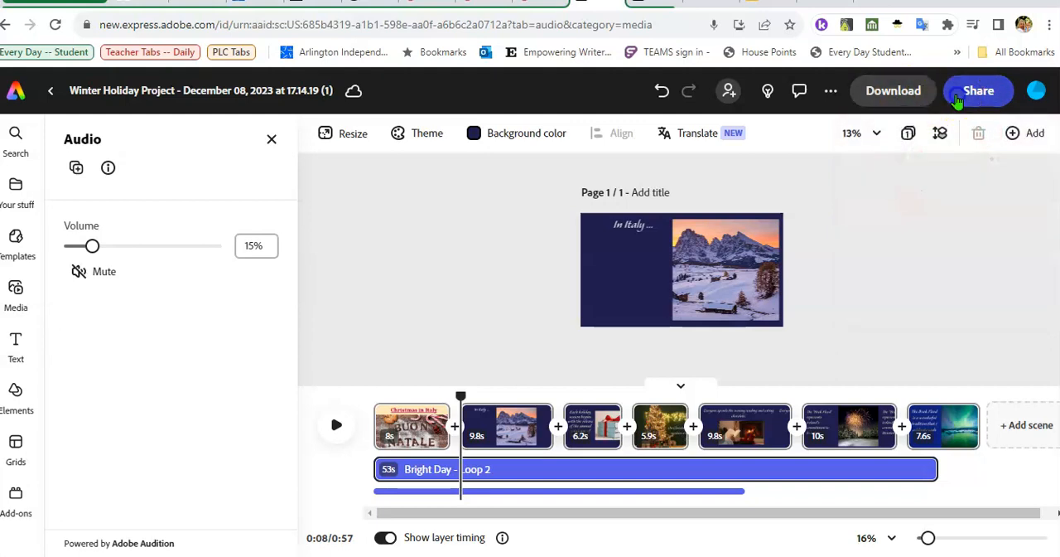
pyautogui.click(976, 93)
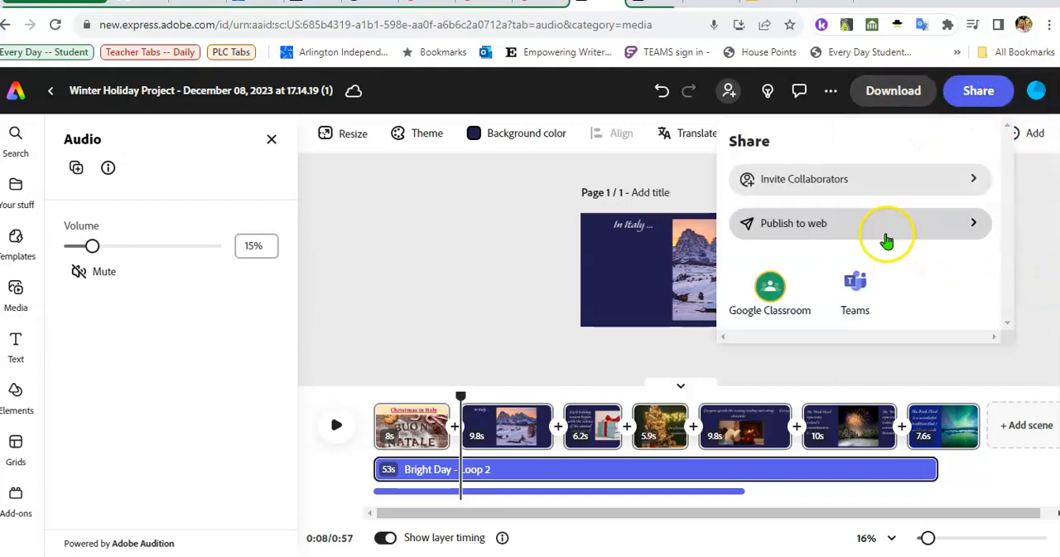
pyautogui.click(966, 222)
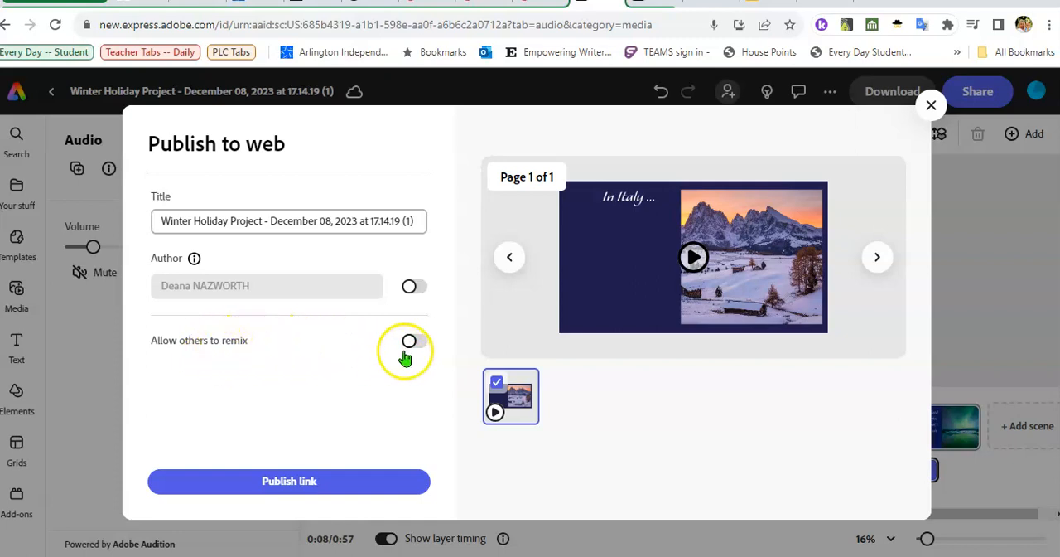
pyautogui.click(304, 488)
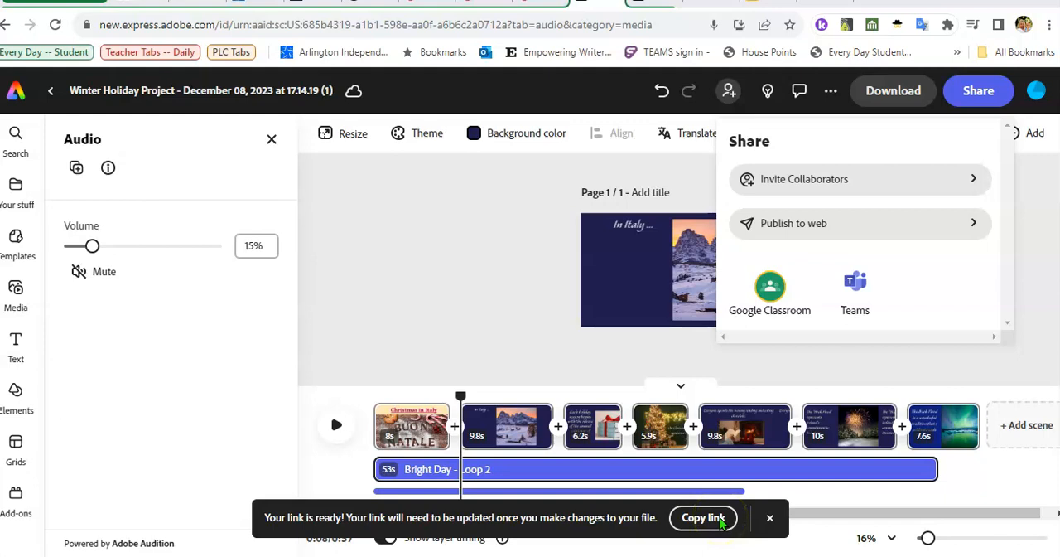
pyautogui.click(708, 518)
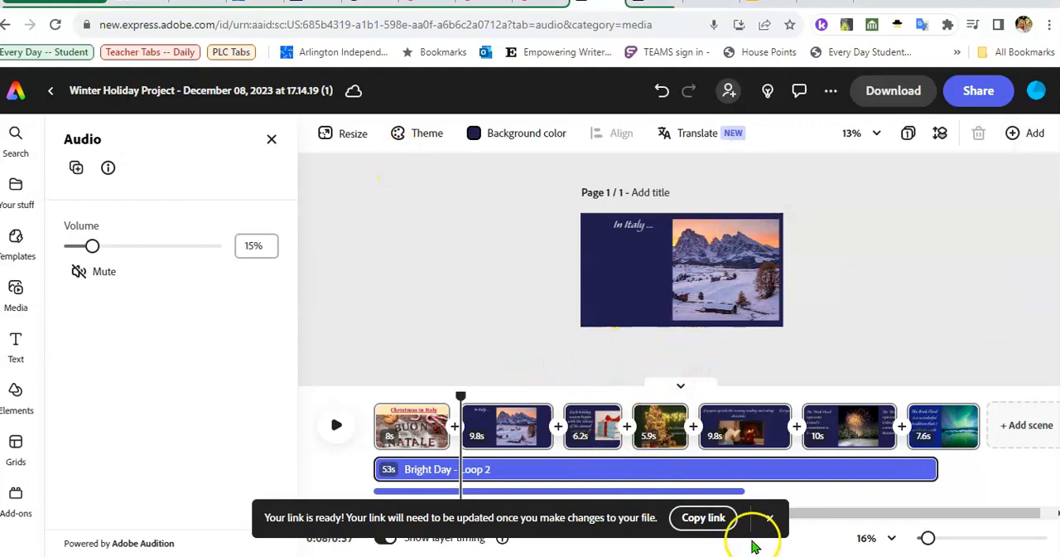
pyautogui.click(694, 517)
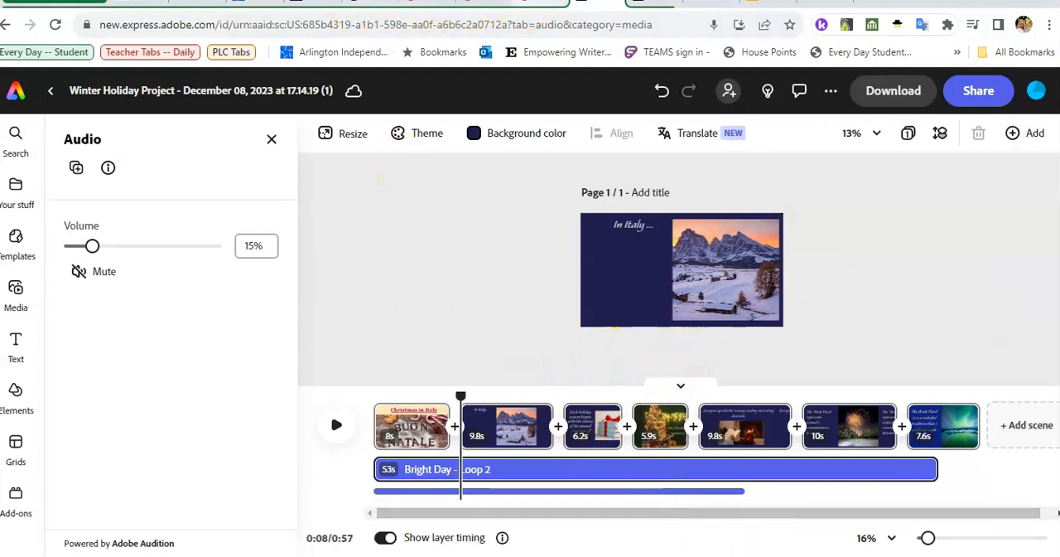
# - Switch to the "Step 2: Build Your Project" assignment in Canvas, paste the published link as the website URL and submit it
pyautogui.click(551, 4)
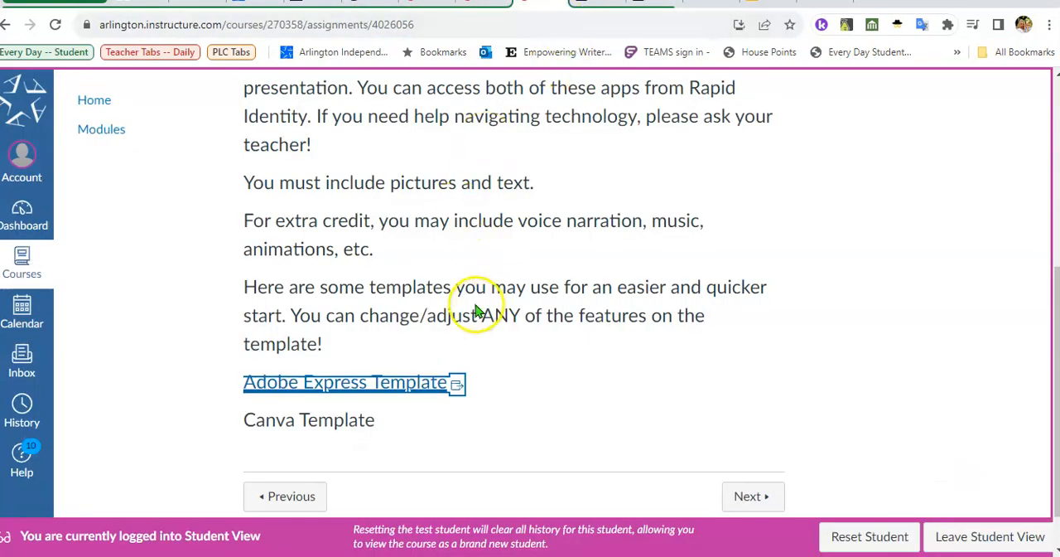
pyautogui.scroll(5, 560, 355)
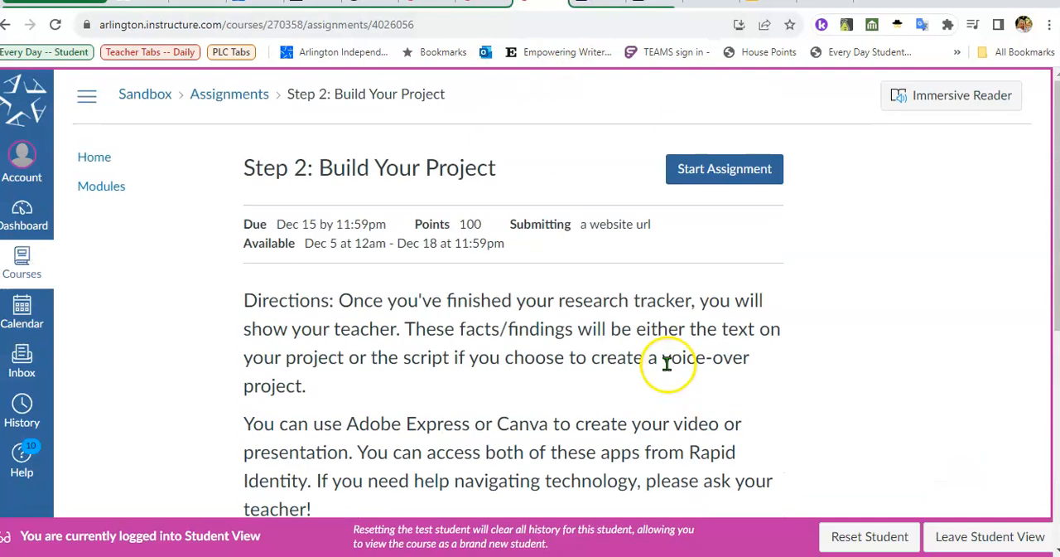
pyautogui.click(705, 174)
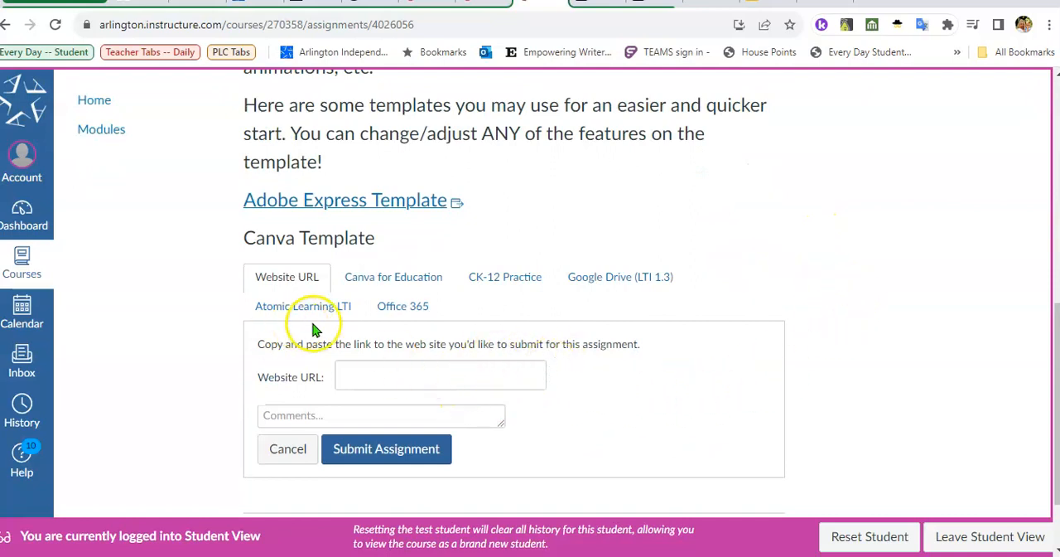
pyautogui.rightClick(354, 374)
pyautogui.click(393, 206)
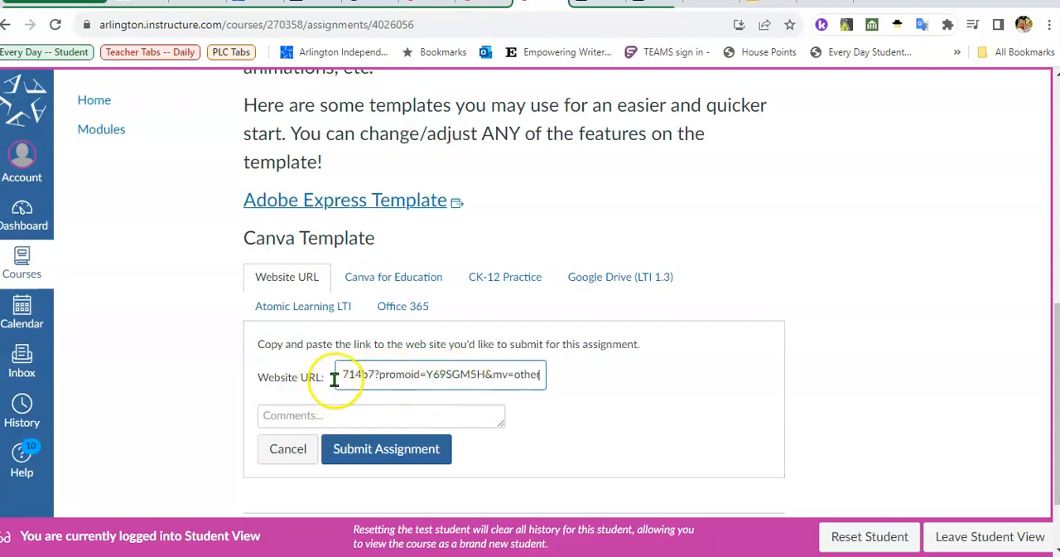
pyautogui.click(389, 458)
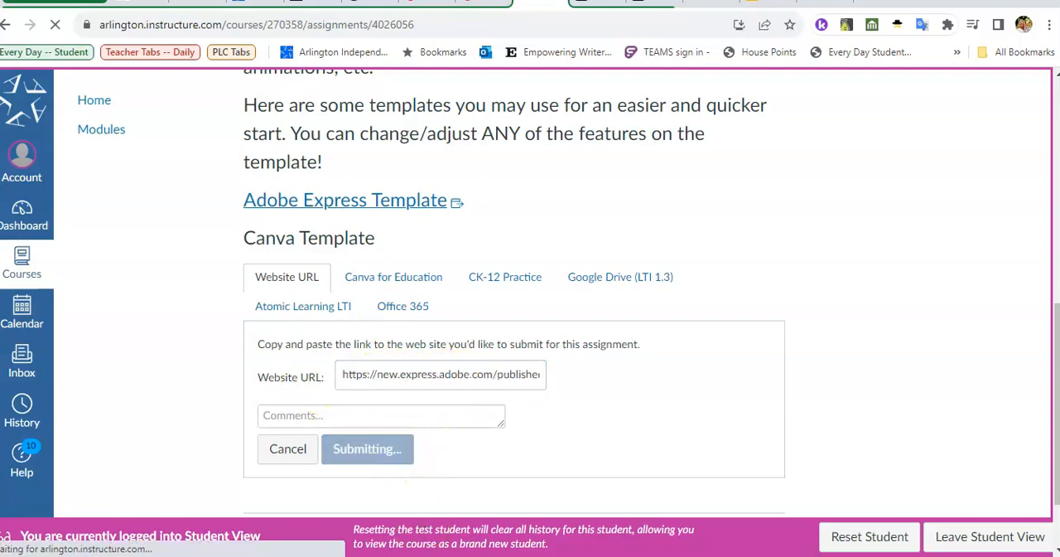